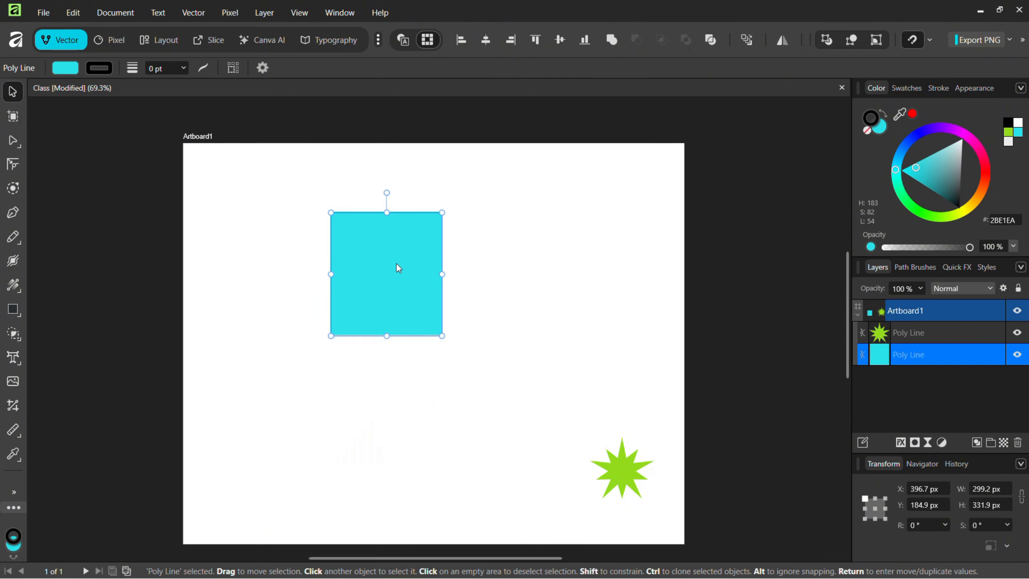
Step: Enlarge the cyan rectangle to about 998 by 768 px and centre it roughly on the artboard
drag(445, 339, 557, 413)
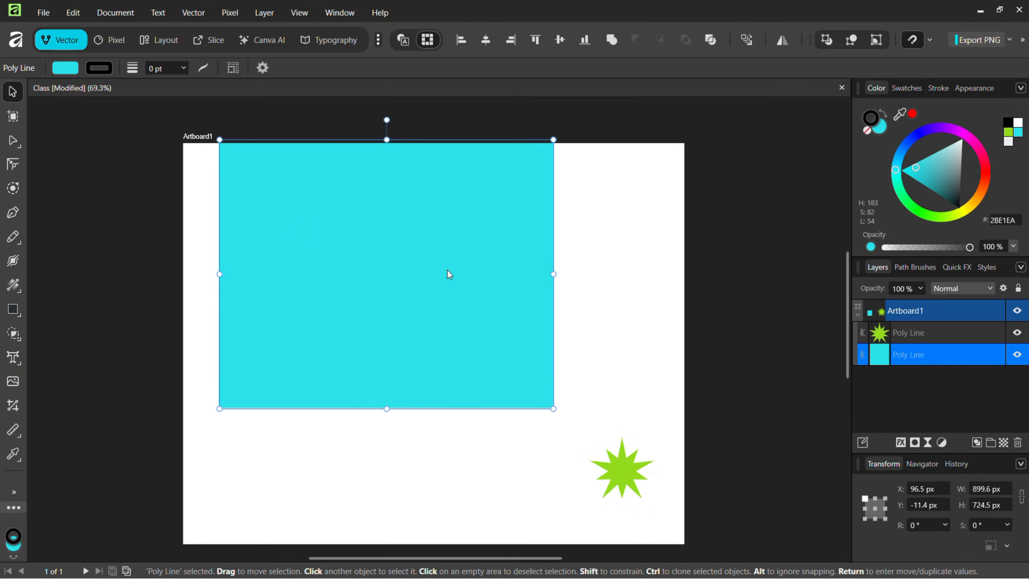
drag(409, 243, 451, 295)
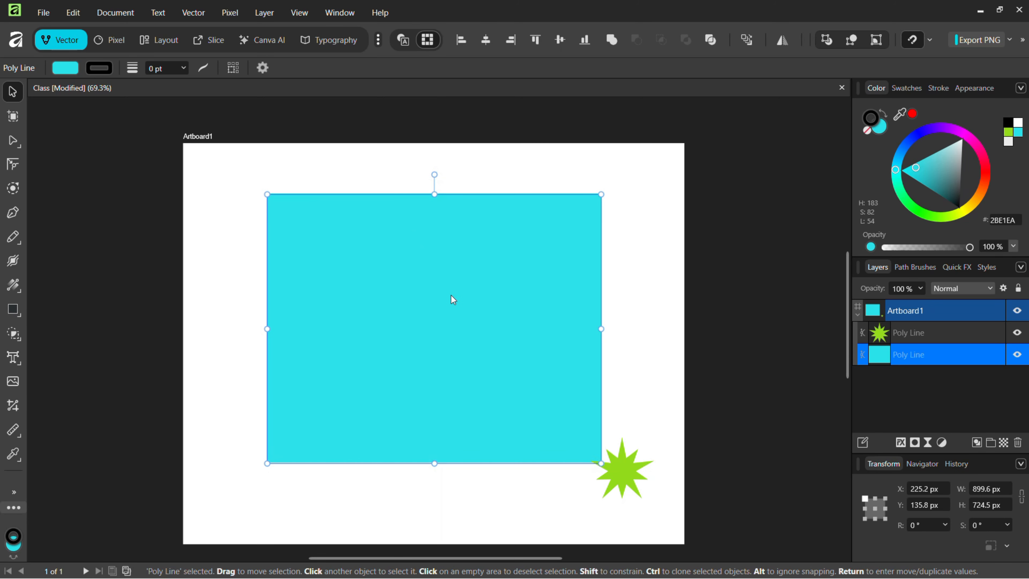
drag(266, 194, 246, 187)
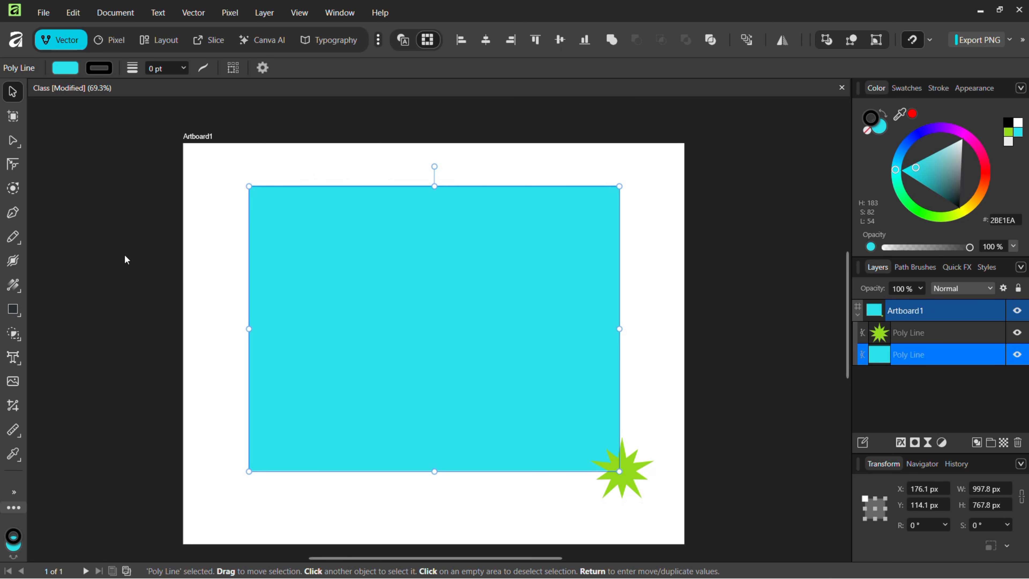
Step: Round the cyan rectangle's top-left corner with the Corner tool to a radius of about 68 px
click(12, 164)
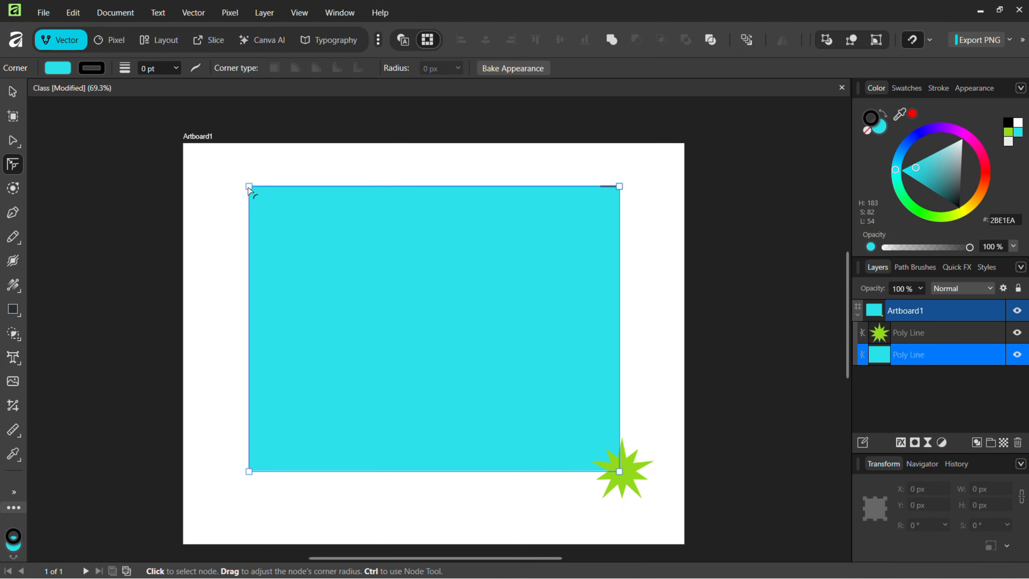
ctrl+scroll(250, 191, up, 3)
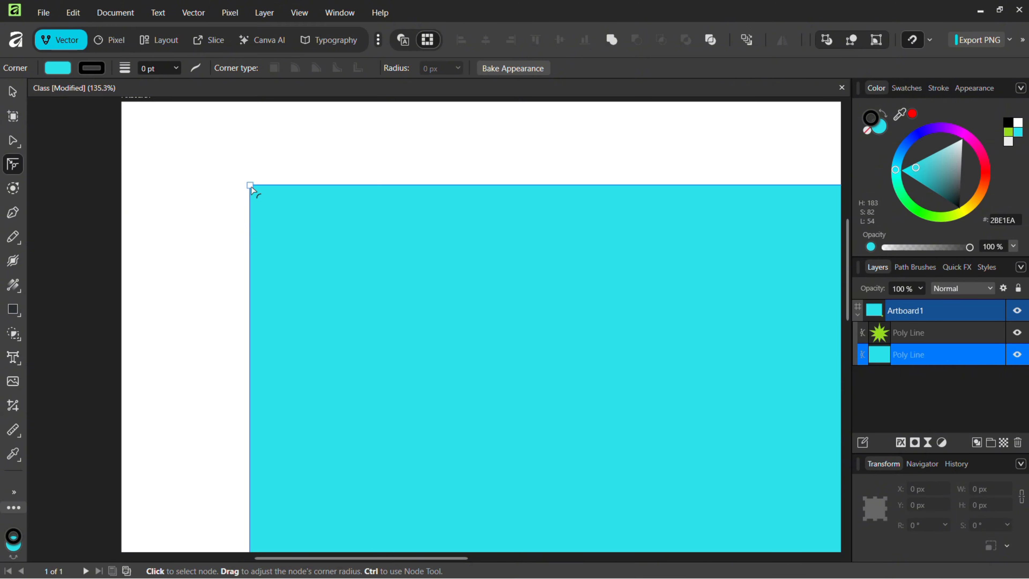
drag(251, 186, 294, 239)
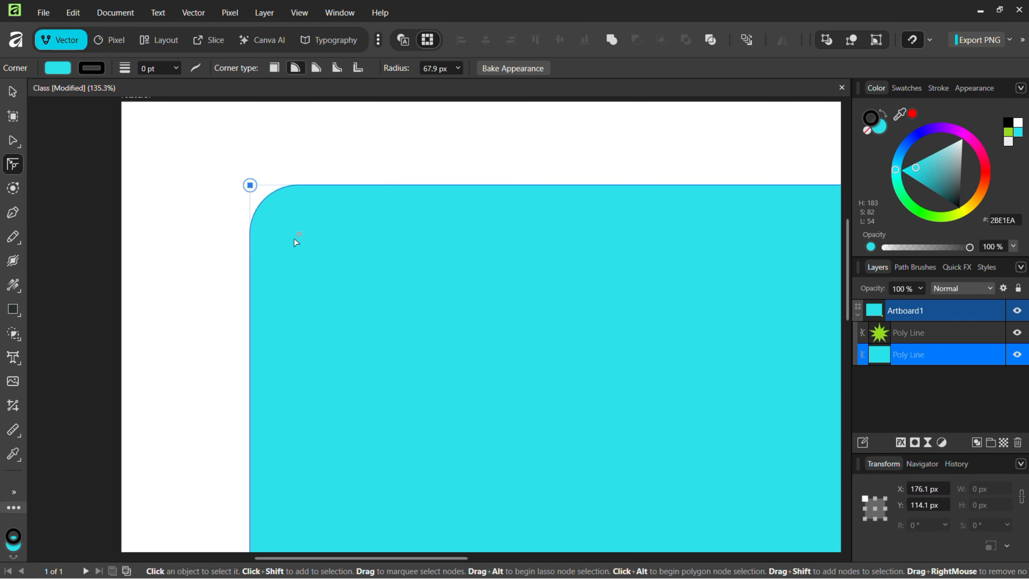
key(ctrl+0)
click(443, 69)
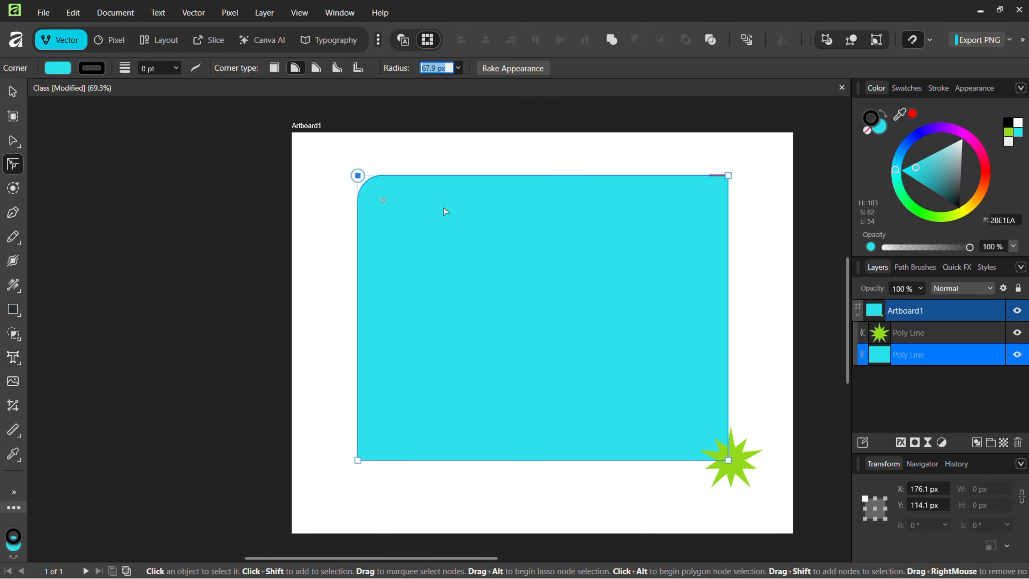
click(438, 156)
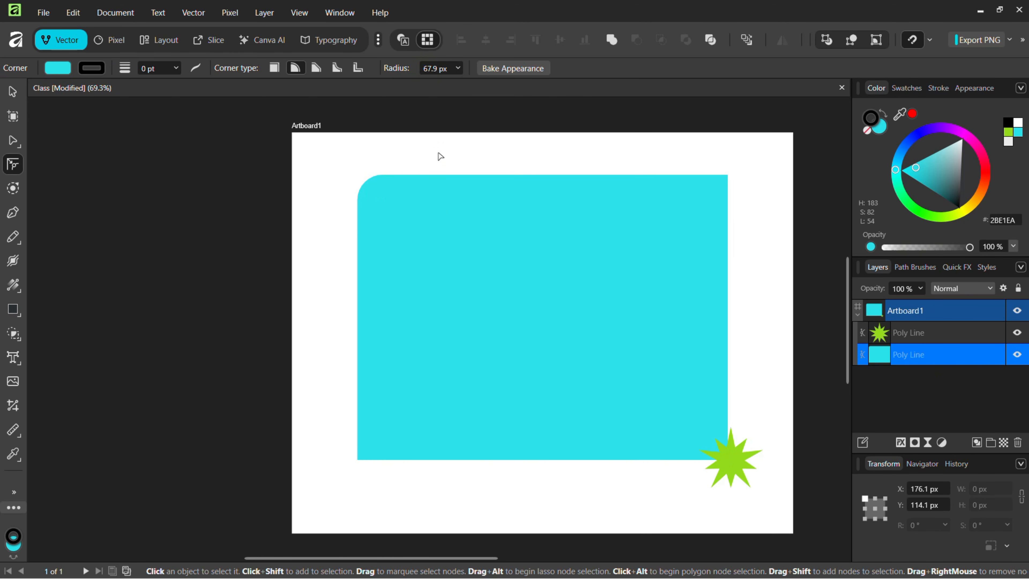
Step: Round the rectangle's top-right corner to about 89 px and its bottom-left corner to about 154 px
click(374, 192)
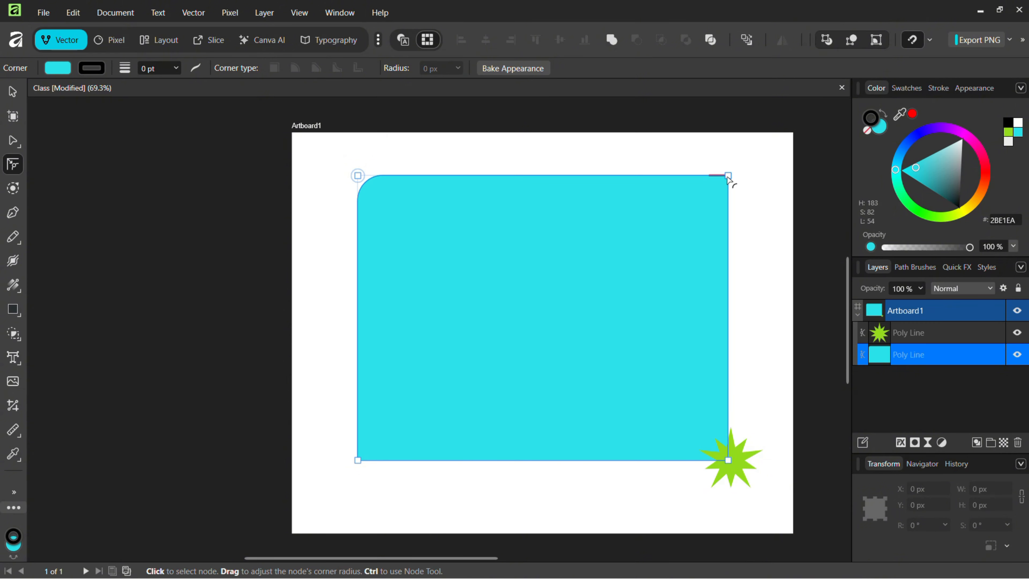
drag(727, 177, 694, 208)
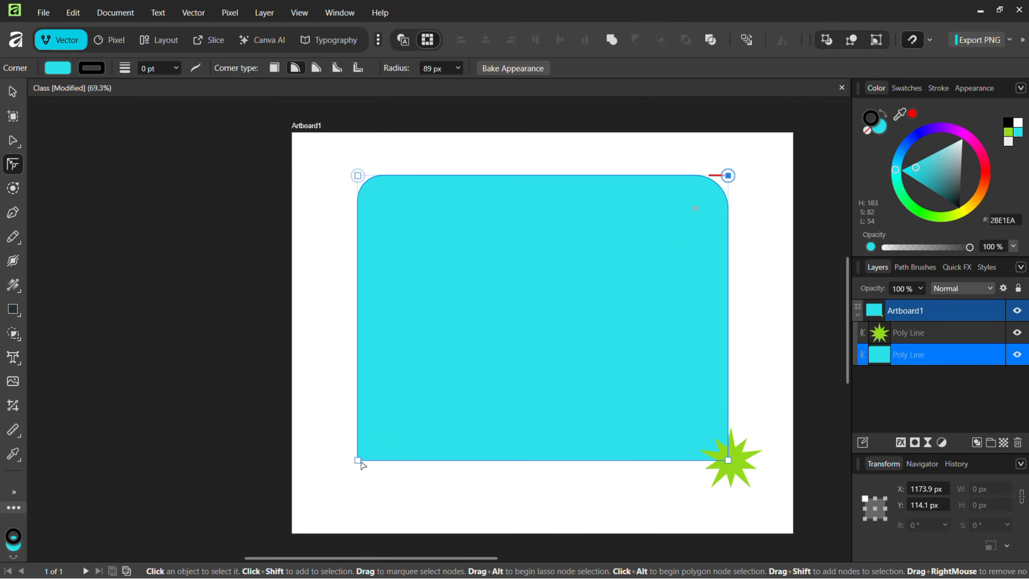
drag(357, 460, 438, 429)
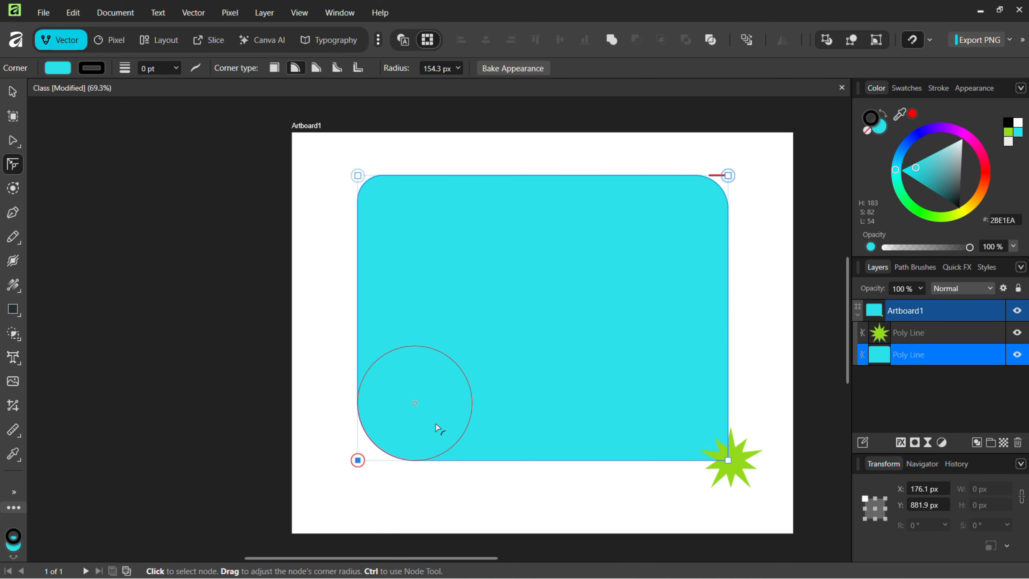
Step: Move the green star onto the upper-left part of the cyan shape and enlarge it to about 343 by 326 px
click(746, 481)
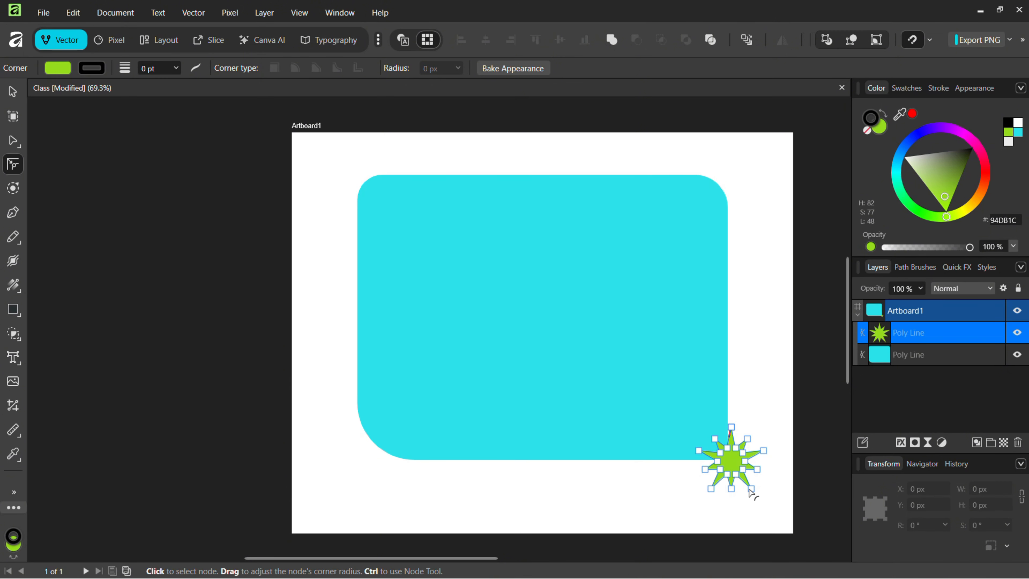
key(v)
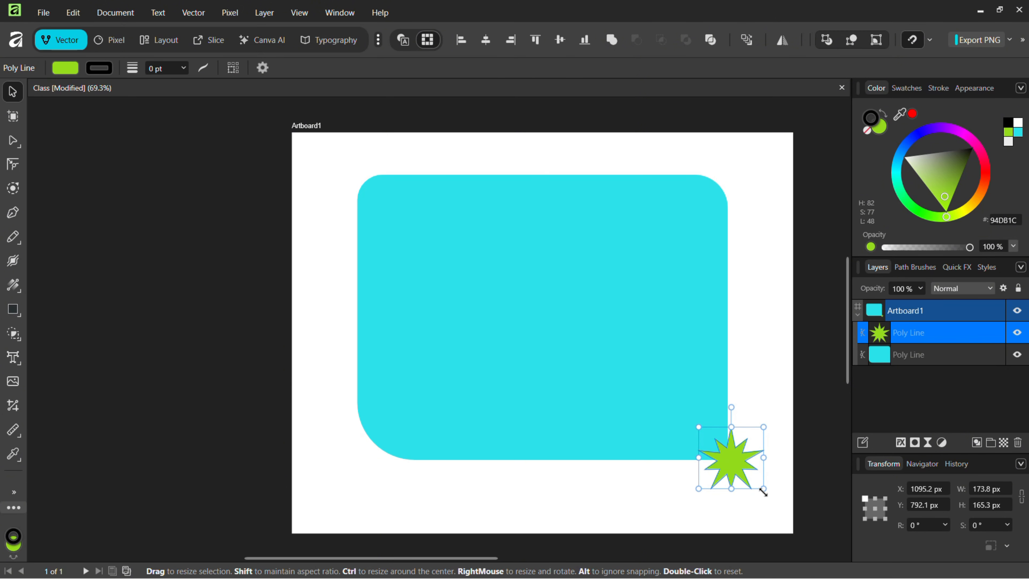
drag(765, 492, 449, 272)
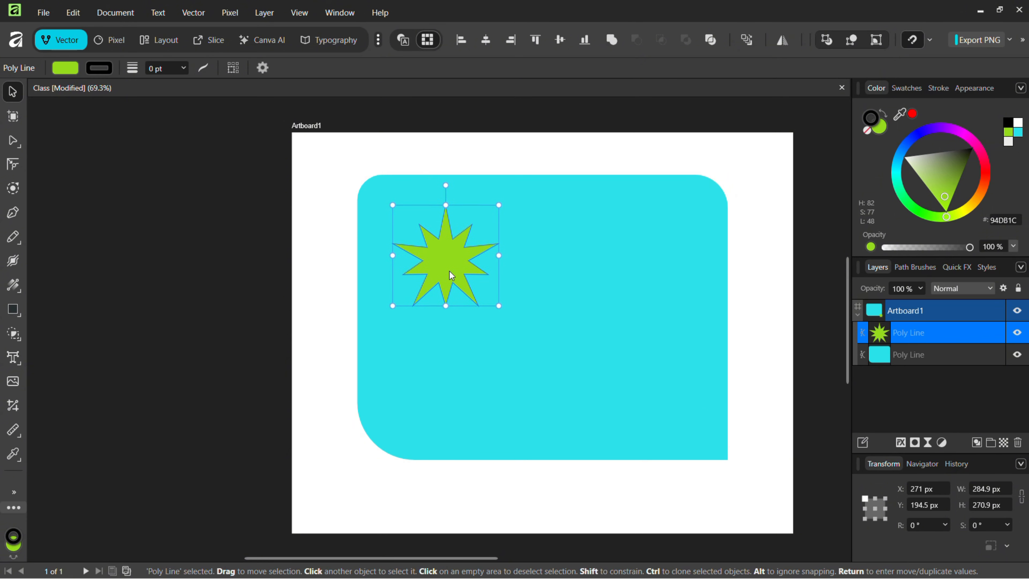
drag(499, 306, 520, 326)
drag(474, 283, 464, 274)
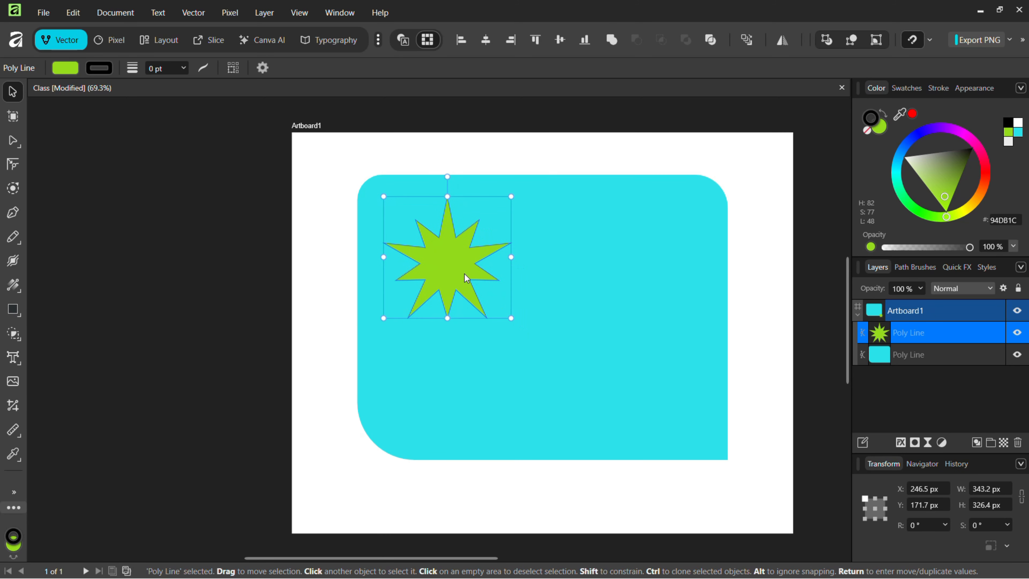
key(Escape)
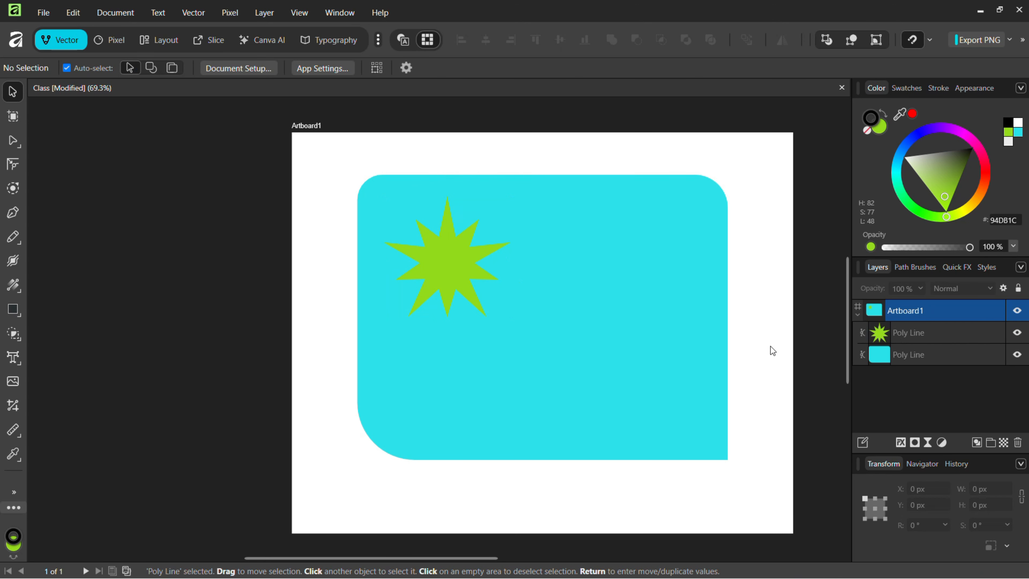
click(465, 247)
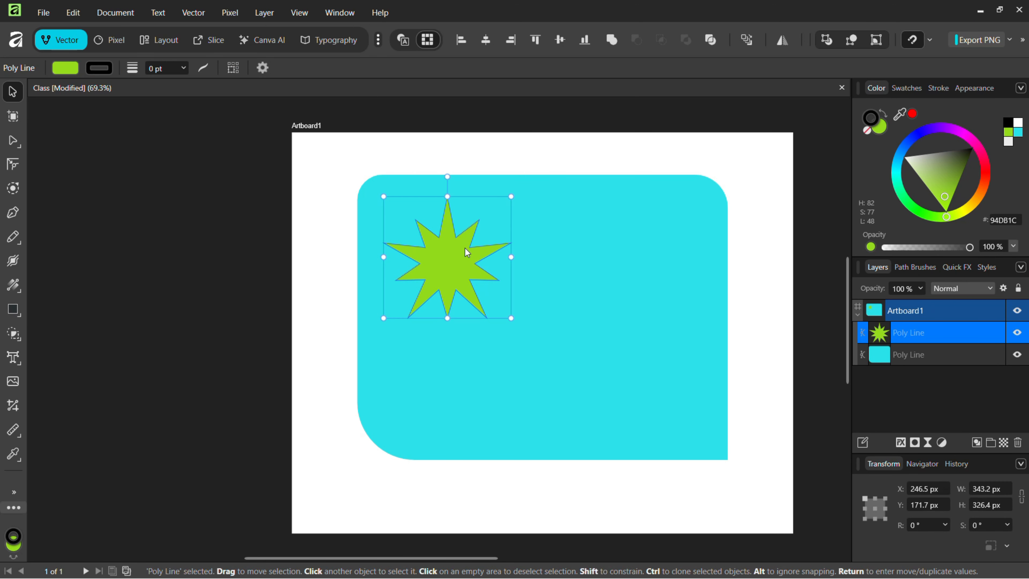
Step: Reduce the cyan shape's height to about 326 px and shift it left to about X 110 px
click(608, 436)
drag(544, 460, 545, 332)
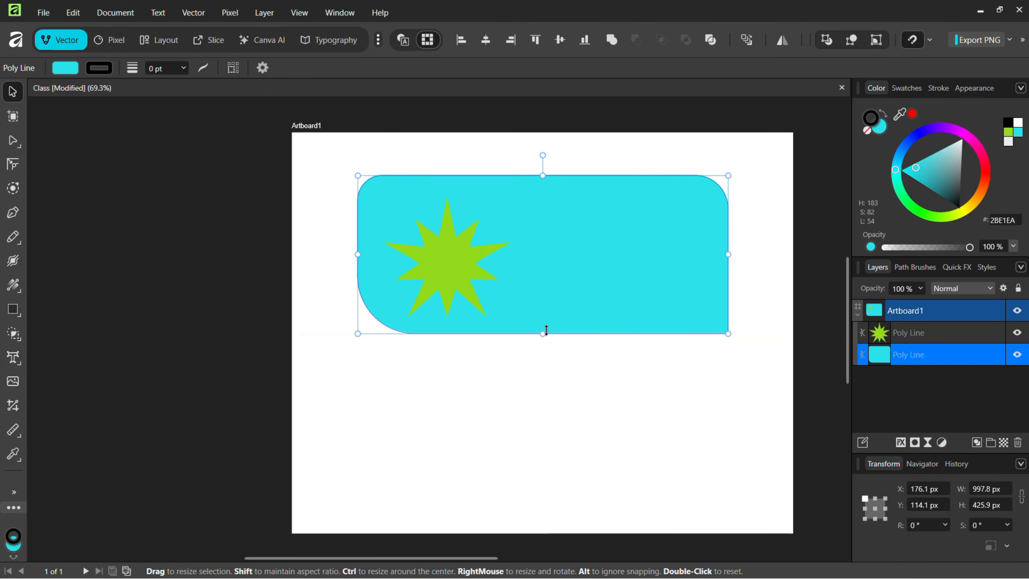
click(408, 284)
drag(557, 256, 524, 259)
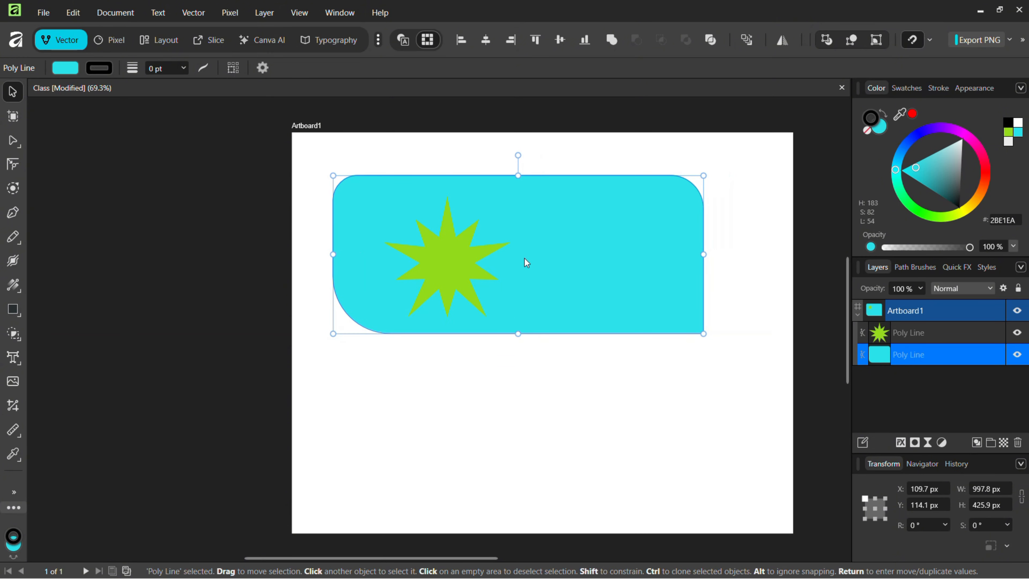
drag(518, 334, 518, 296)
Step: Move the green star to the cyan shape's bottom-right corner and shrink it to about 119 by 113 px
click(470, 259)
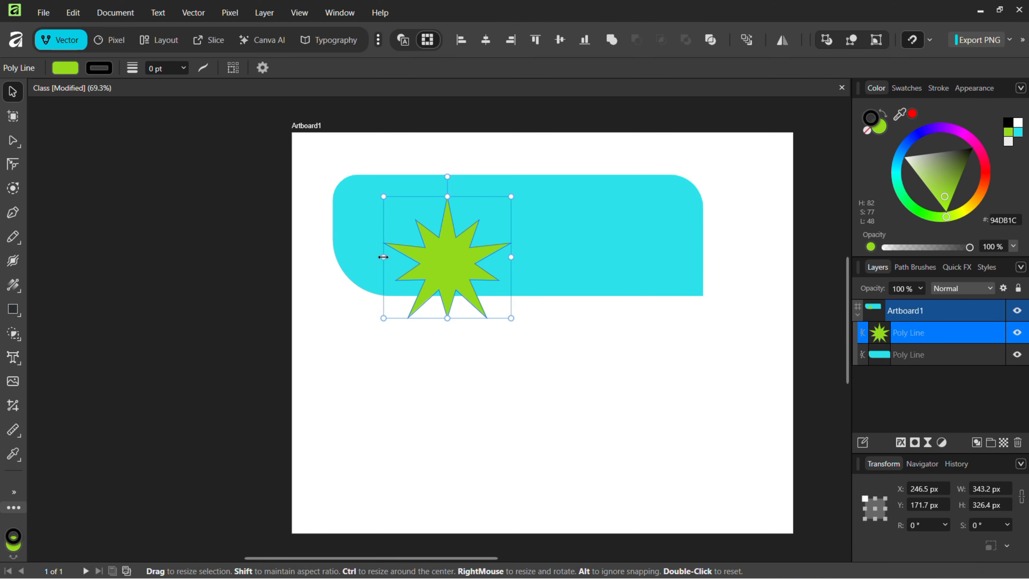
drag(452, 247, 688, 323)
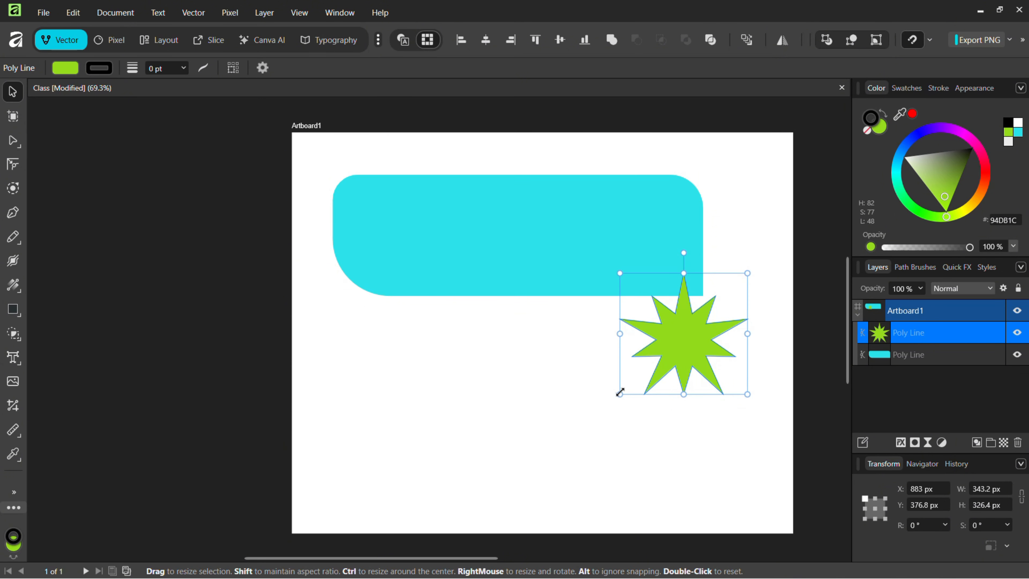
drag(621, 391, 727, 295)
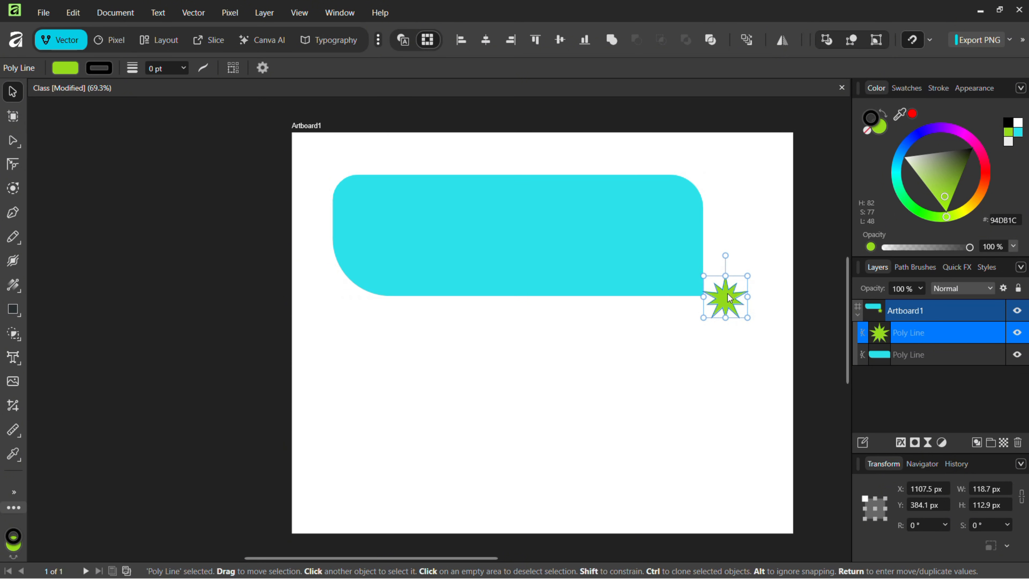
click(642, 320)
Step: Set the cyan shape's bottom-left corner radius to 67.9 px to match its top-left corner
click(550, 276)
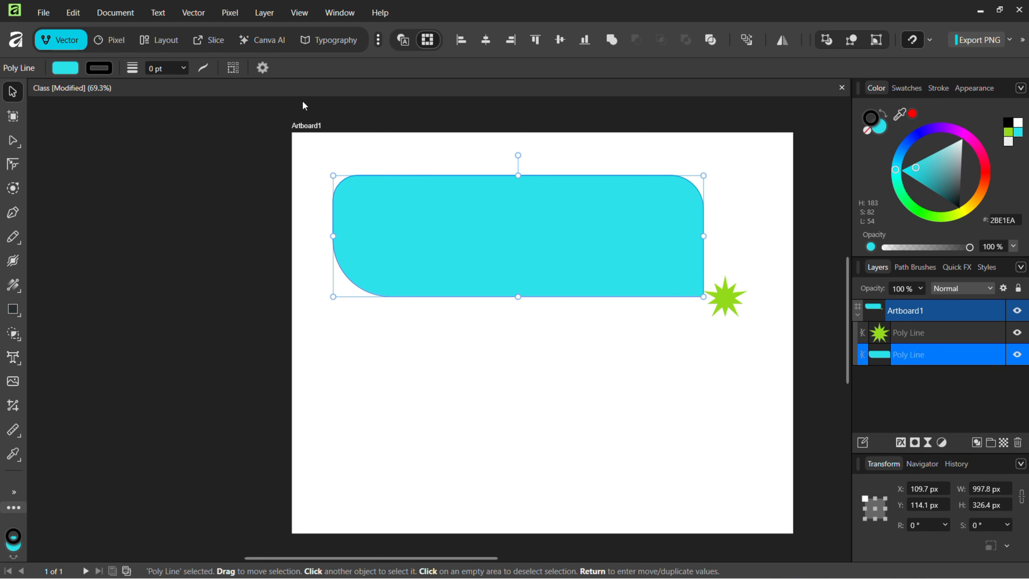
click(12, 165)
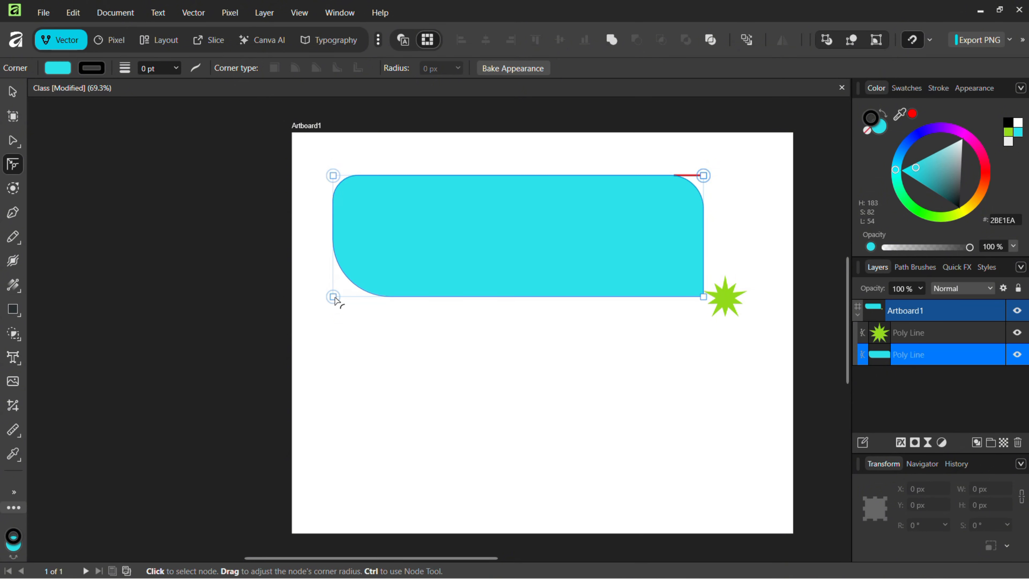
drag(335, 297, 367, 285)
click(333, 175)
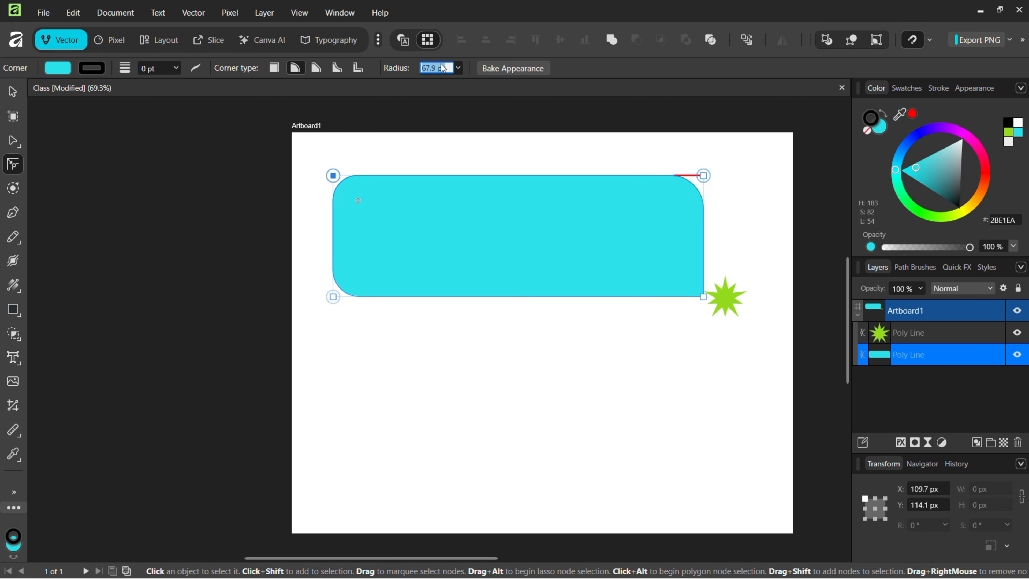
click(333, 296)
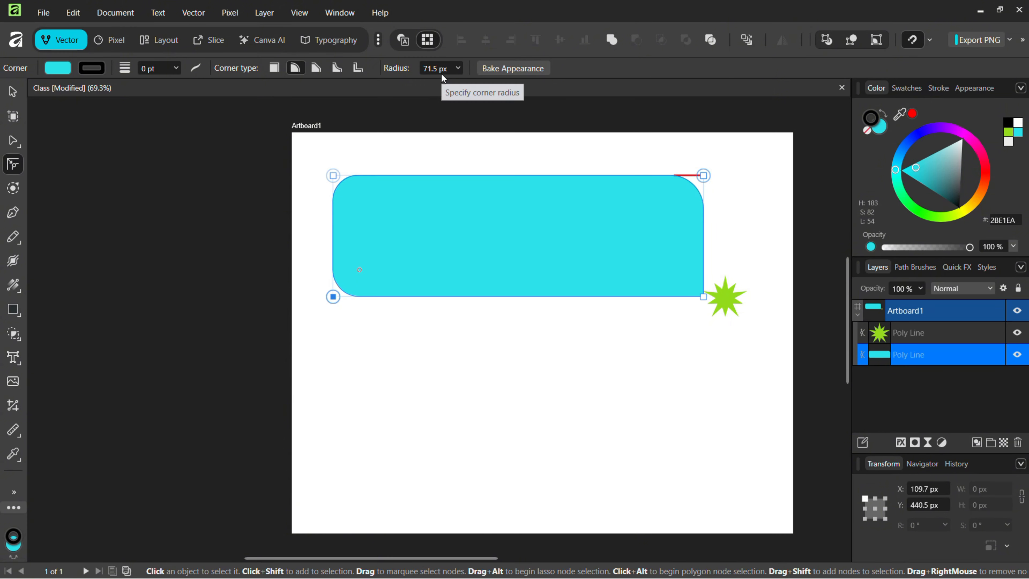
text(67.9 px)
click(448, 239)
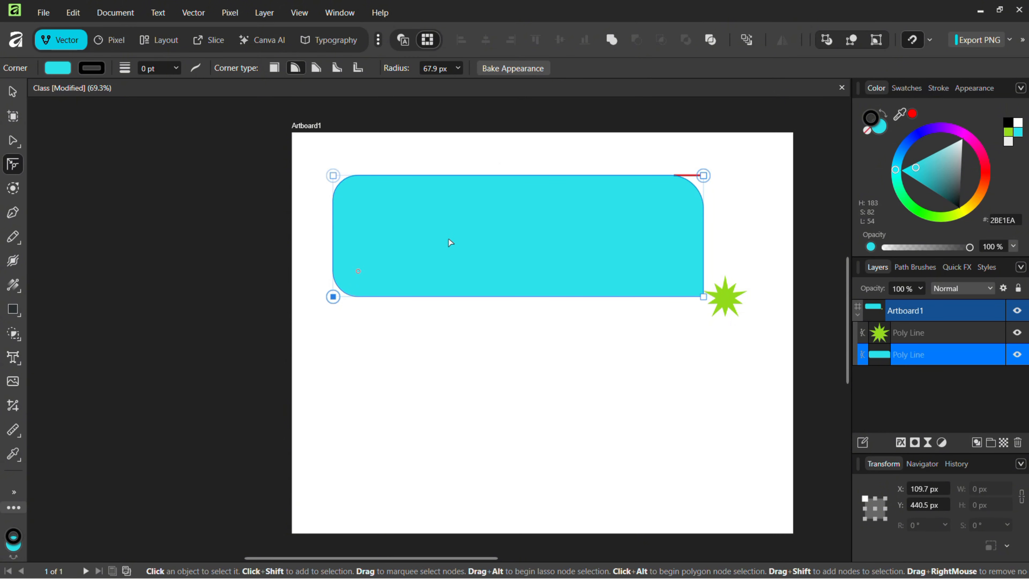
Step: Move the green star straight down so it sits diagonally below the cyan shape's bottom-right corner
click(724, 303)
key(v)
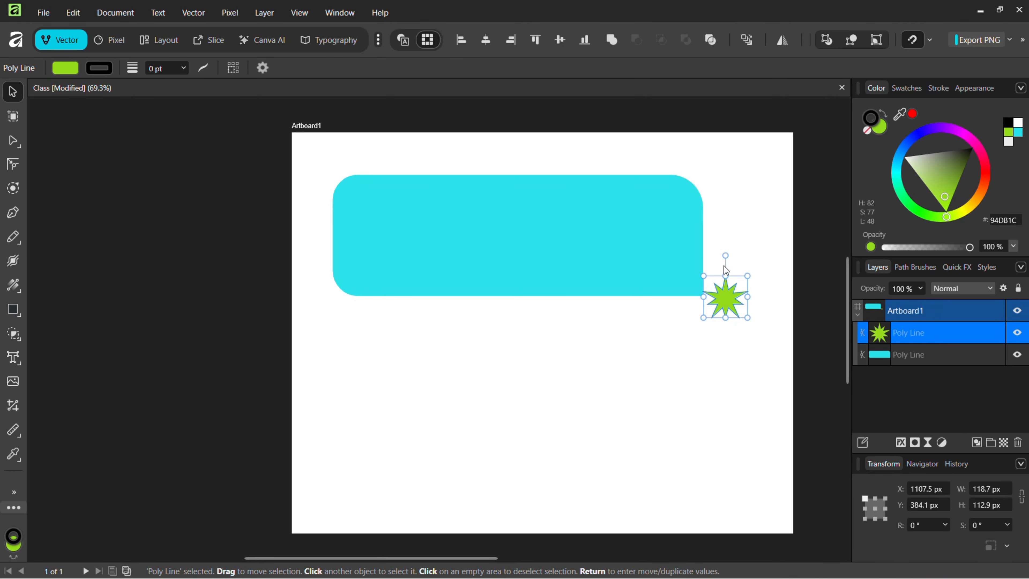
drag(735, 295, 734, 317)
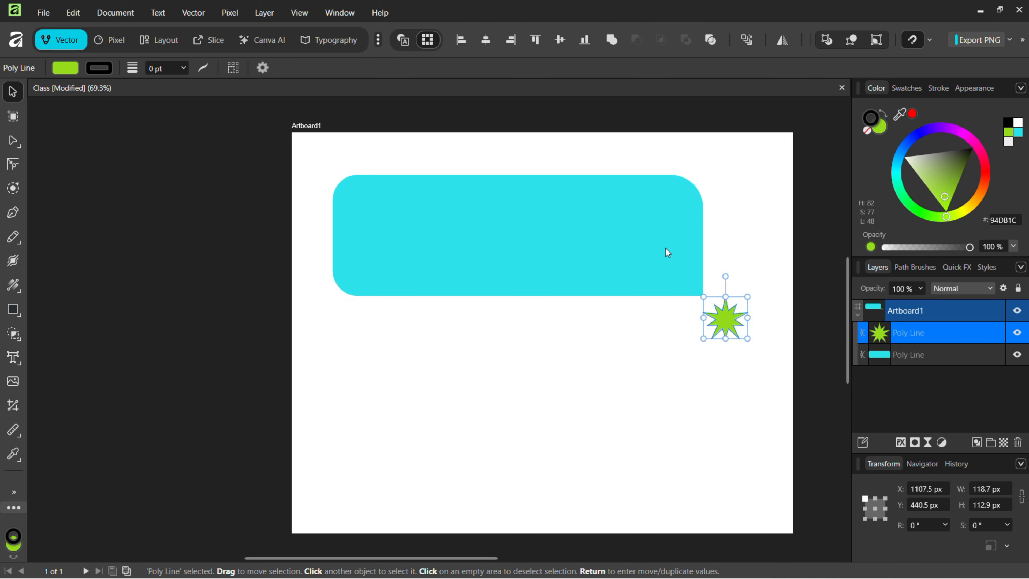
Step: Move the cyan shape and the star down the artboard, placing the shape at about X 128, Y 207 px
click(652, 249)
drag(649, 250, 666, 307)
shift+click(717, 319)
click(645, 418)
click(404, 272)
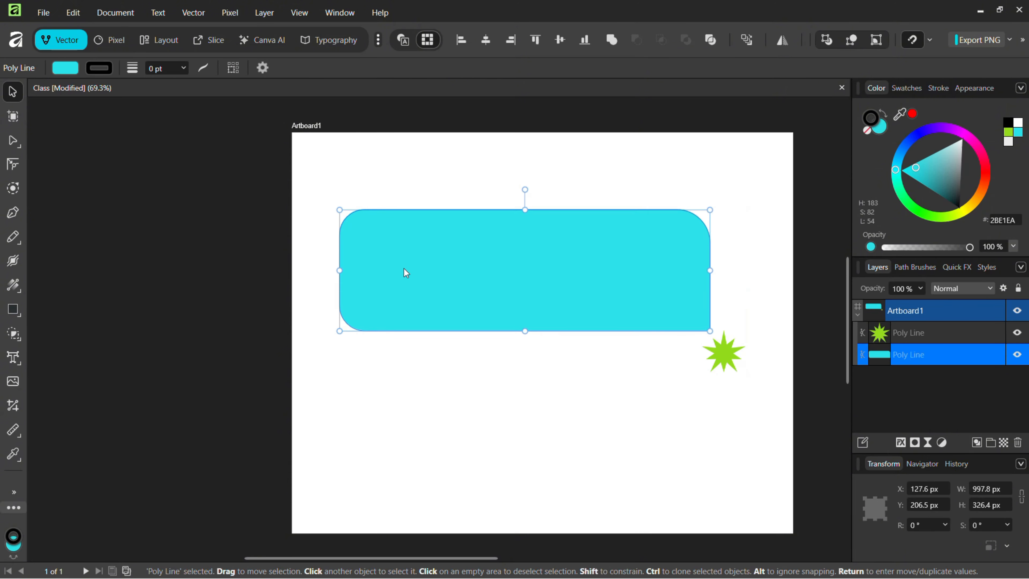
click(442, 378)
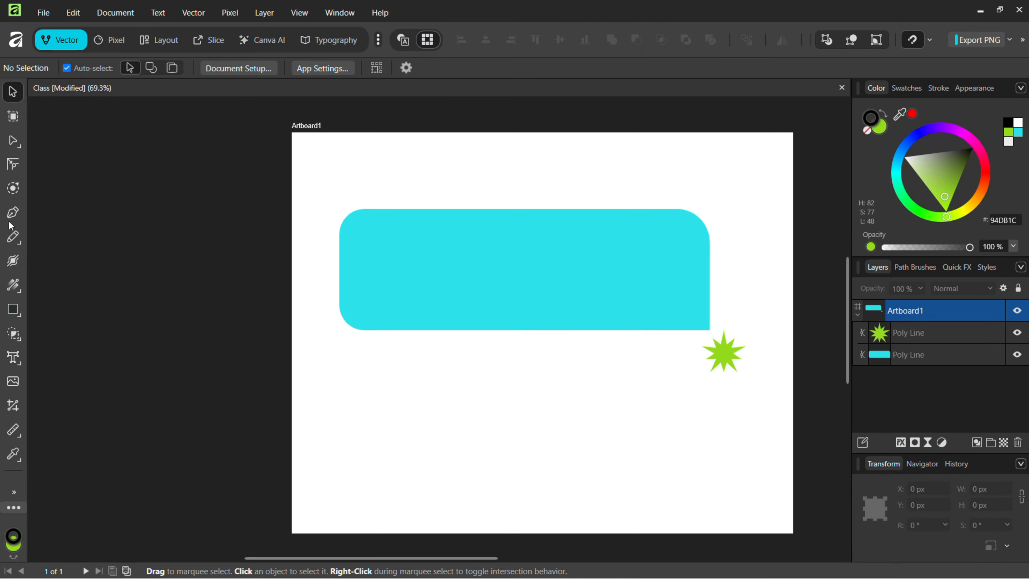
Step: Add the artistic text "I want to go and eat lunch" inside the upper part of the cyan shape
click(13, 359)
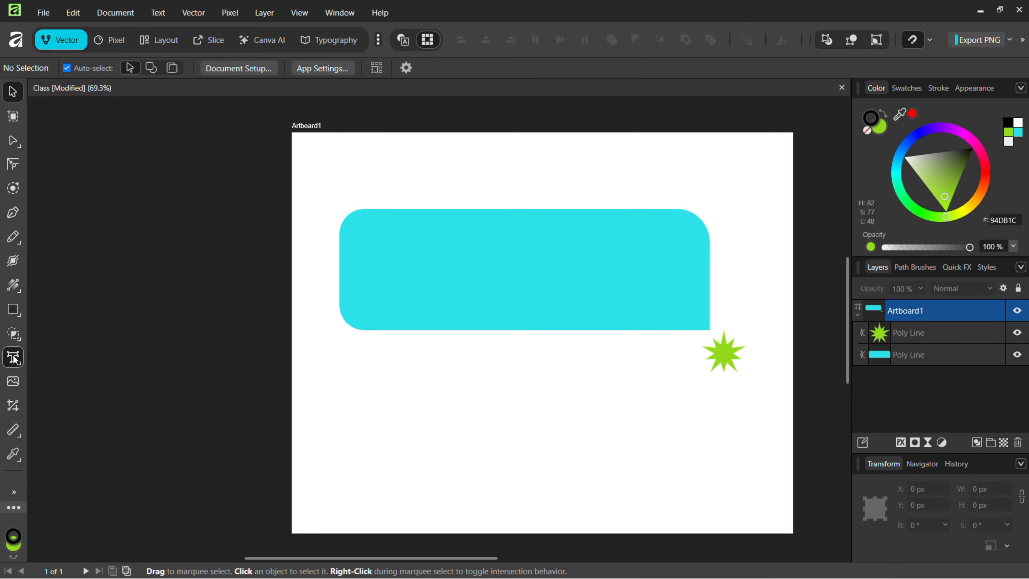
click(413, 239)
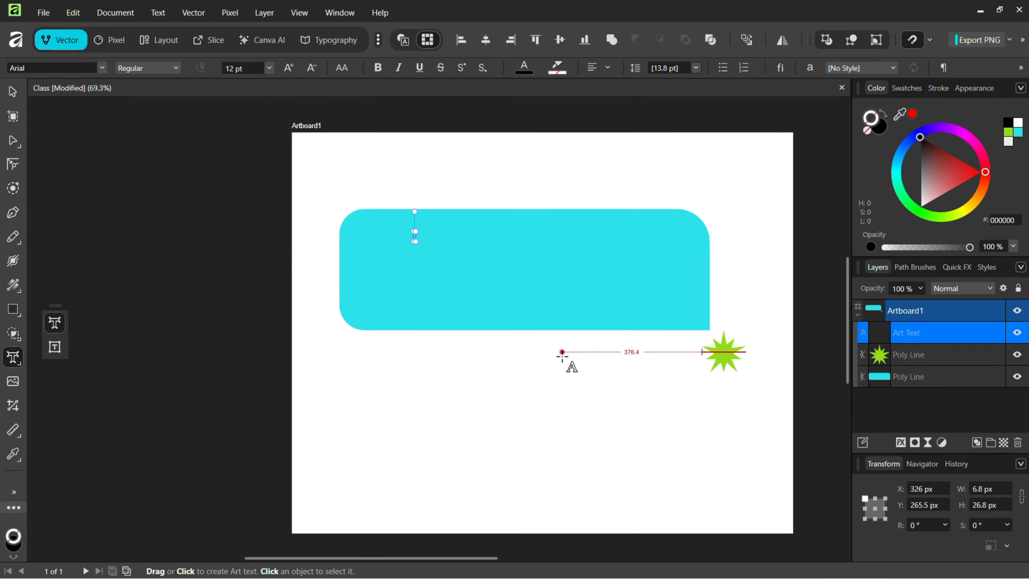
text(I want to go am)
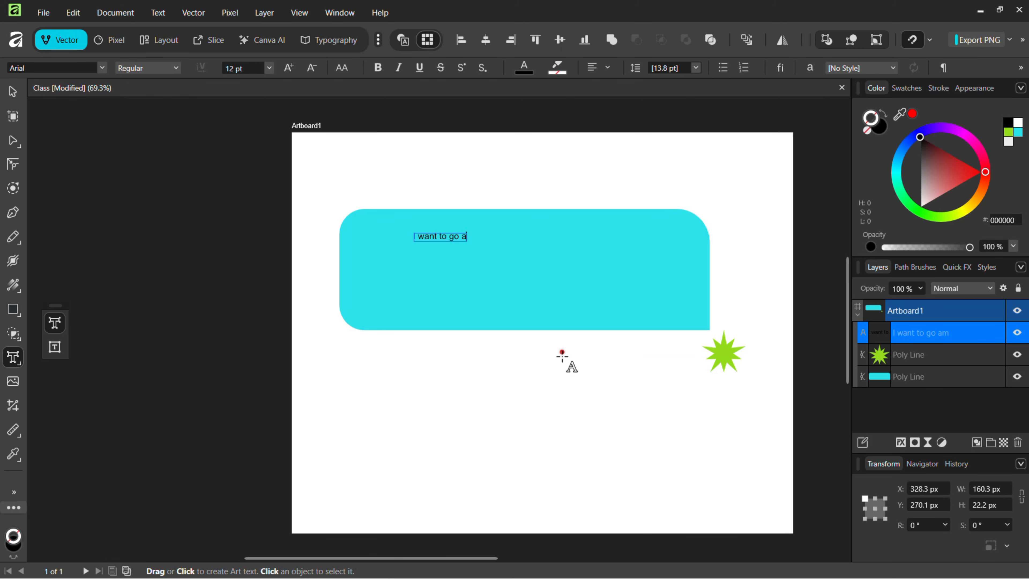
key(BackSpace)
text(nd eat lun)
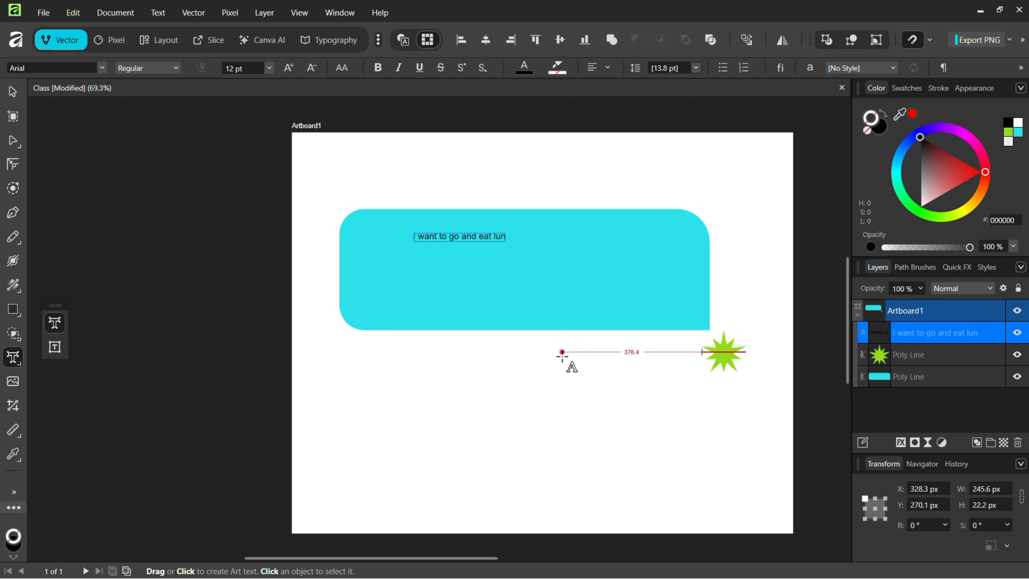
text(ch)
key(Escape)
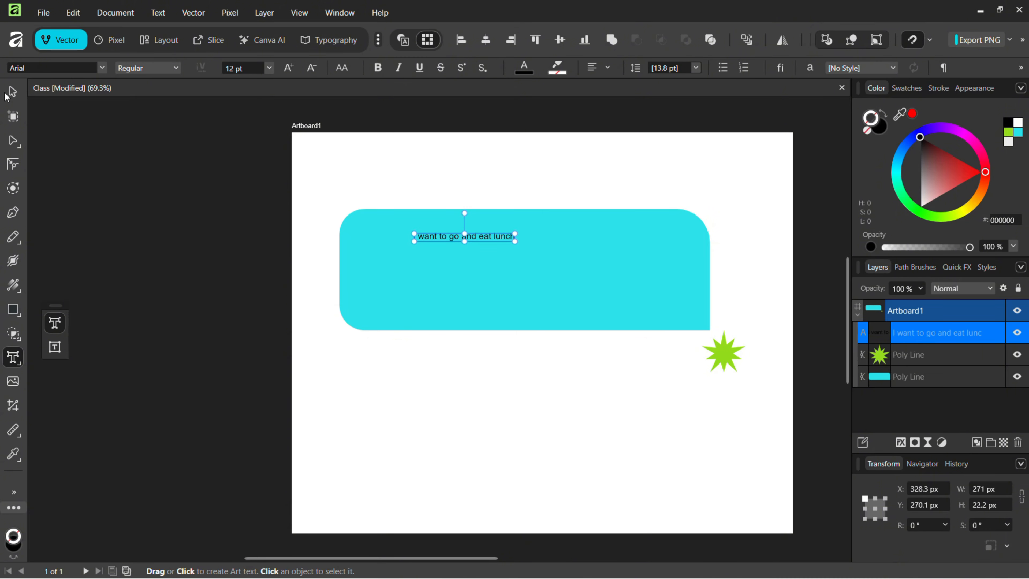
Step: Enlarge the lunch text to about 22.9 pt and place it in the left half of the cyan shape
key(v)
drag(515, 242, 607, 248)
drag(542, 245, 501, 266)
click(510, 372)
click(358, 238)
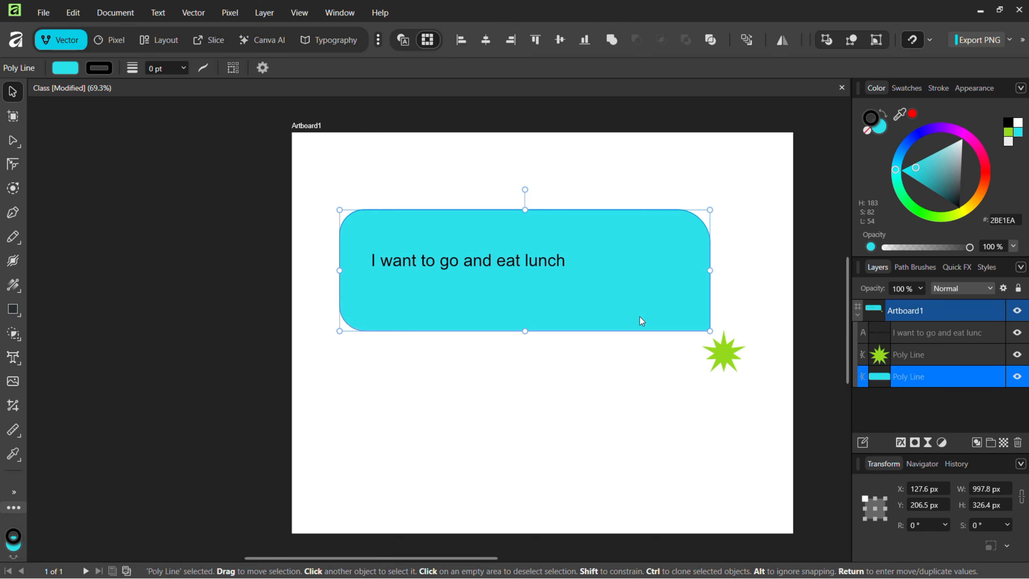
click(724, 355)
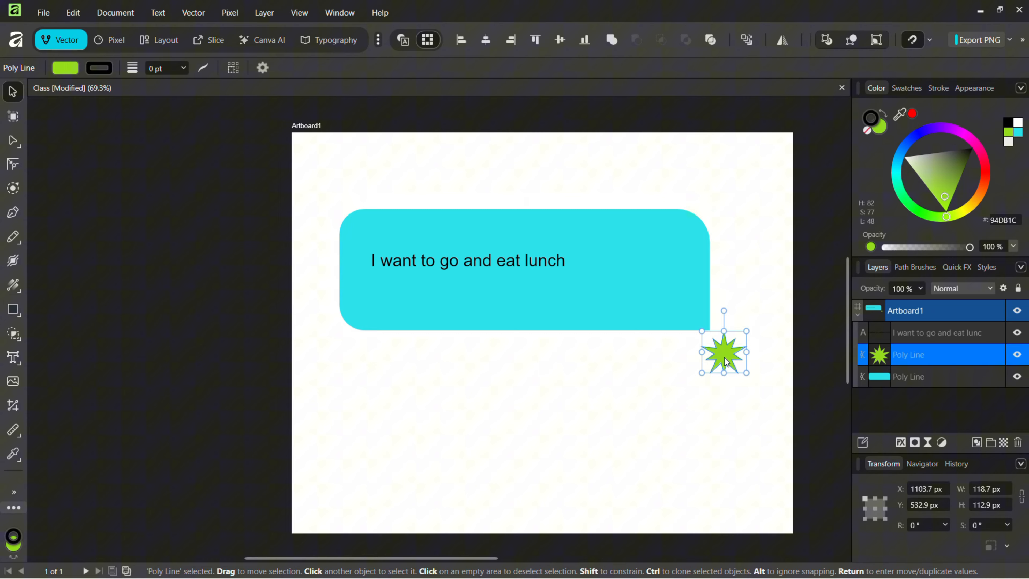
click(508, 363)
click(488, 292)
click(410, 171)
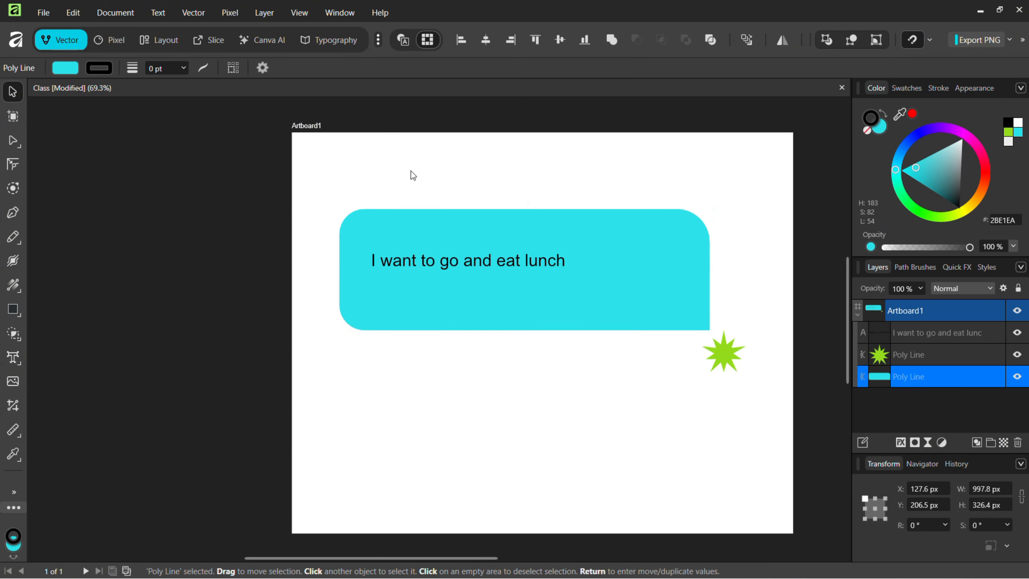
Step: Narrow the cyan shape from its left side to about 924 px wide and shift the text right to about X 269 px
click(503, 289)
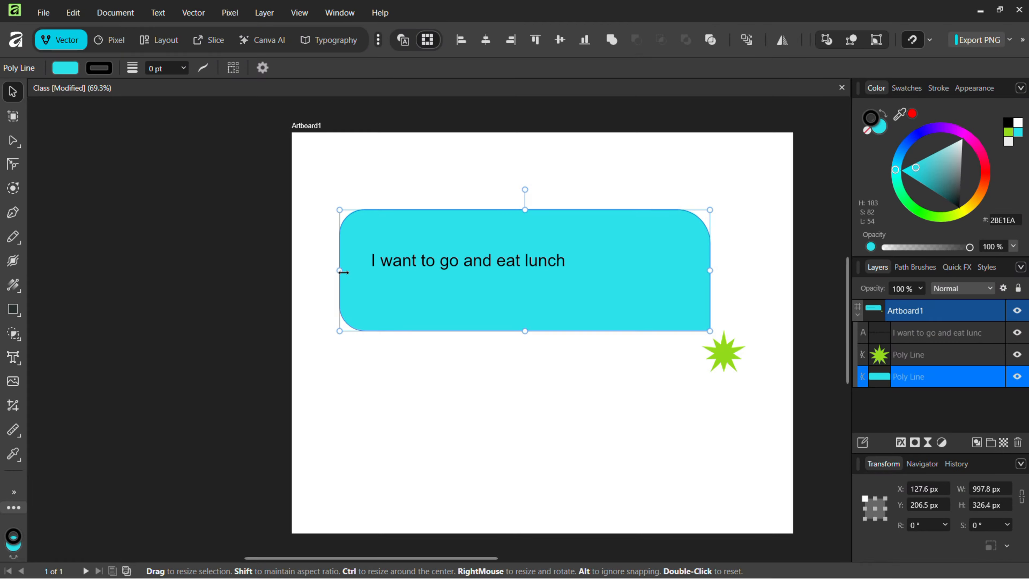
drag(342, 271, 443, 267)
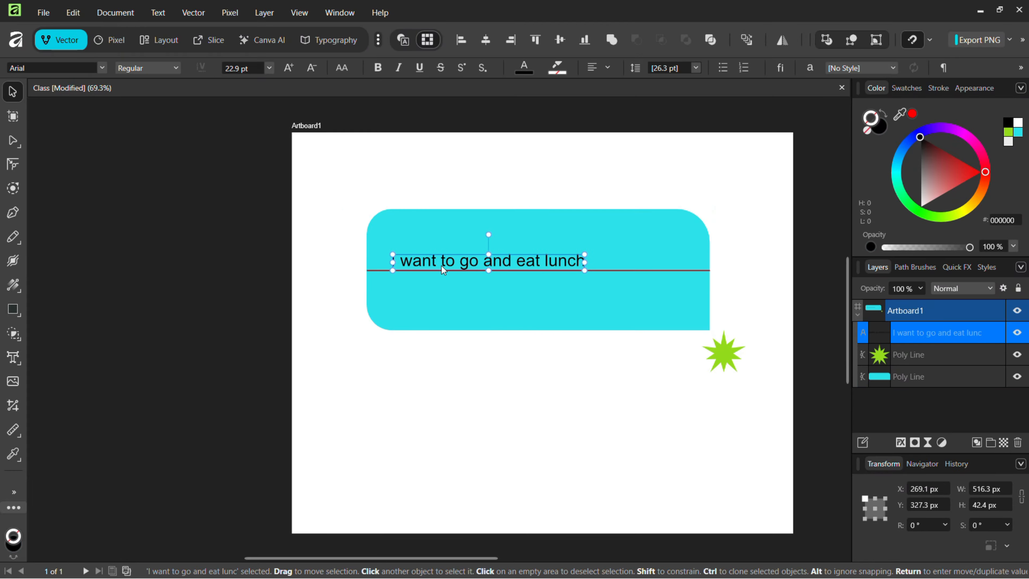
click(517, 408)
click(510, 335)
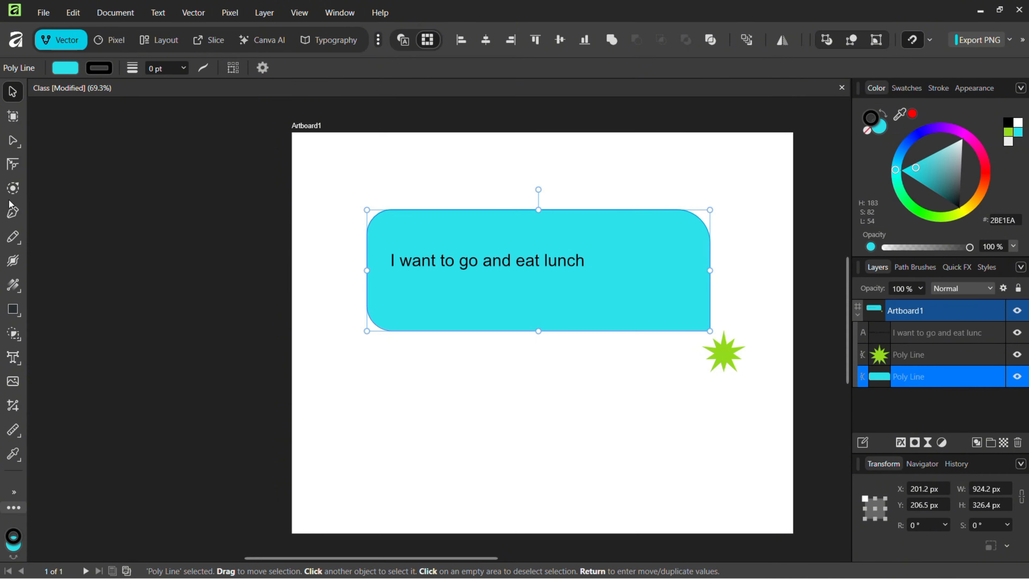
Step: Examine the corner type and radius of the cyan shape's top-left, bottom-right and bottom-left corners with the Corner tool
click(13, 164)
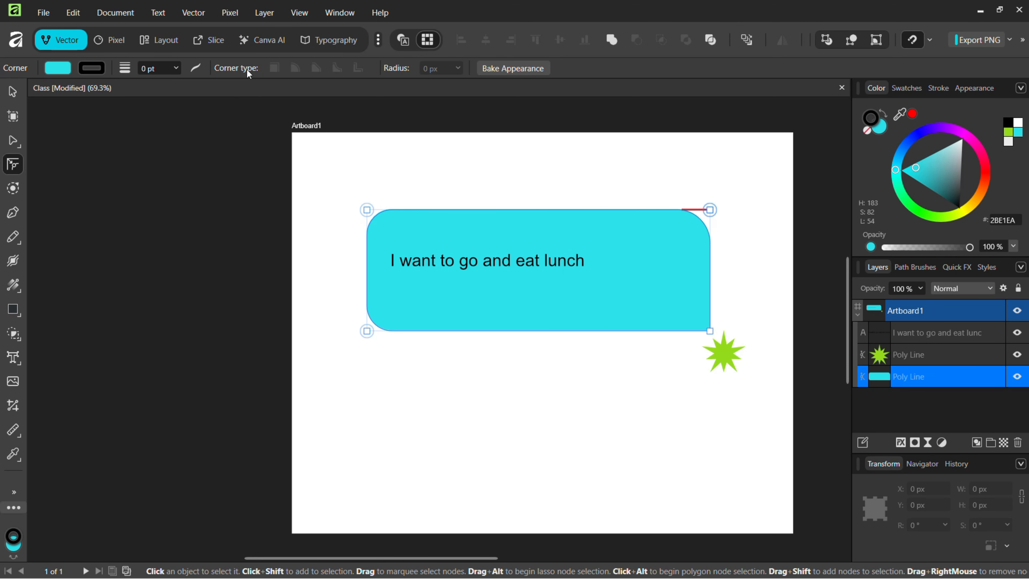
click(366, 210)
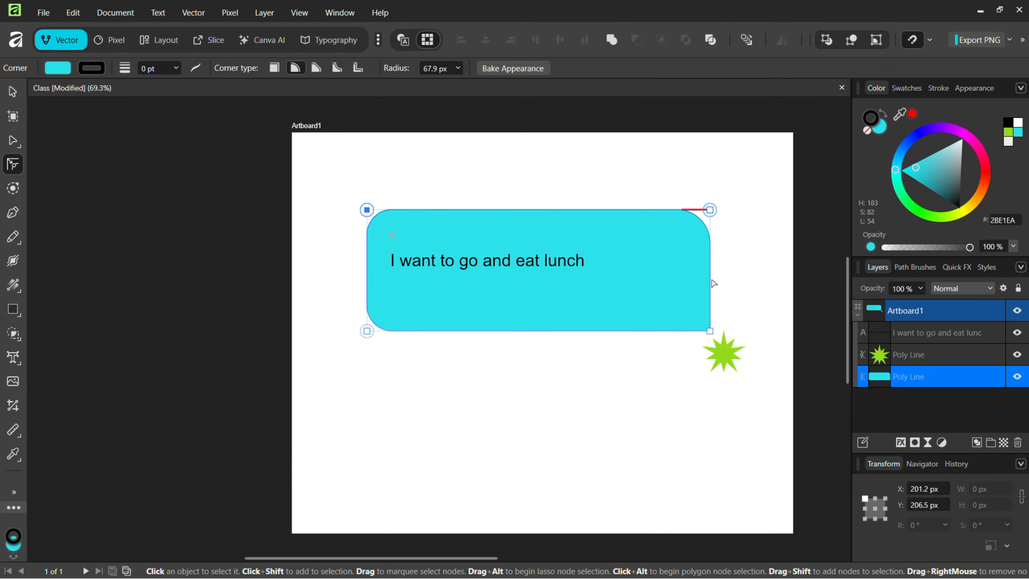
click(710, 332)
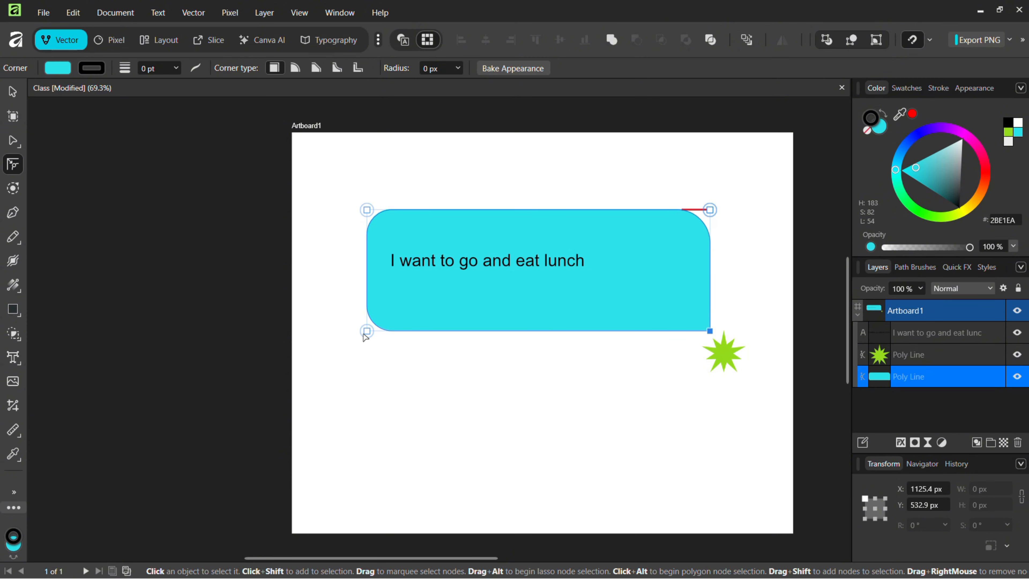
click(366, 332)
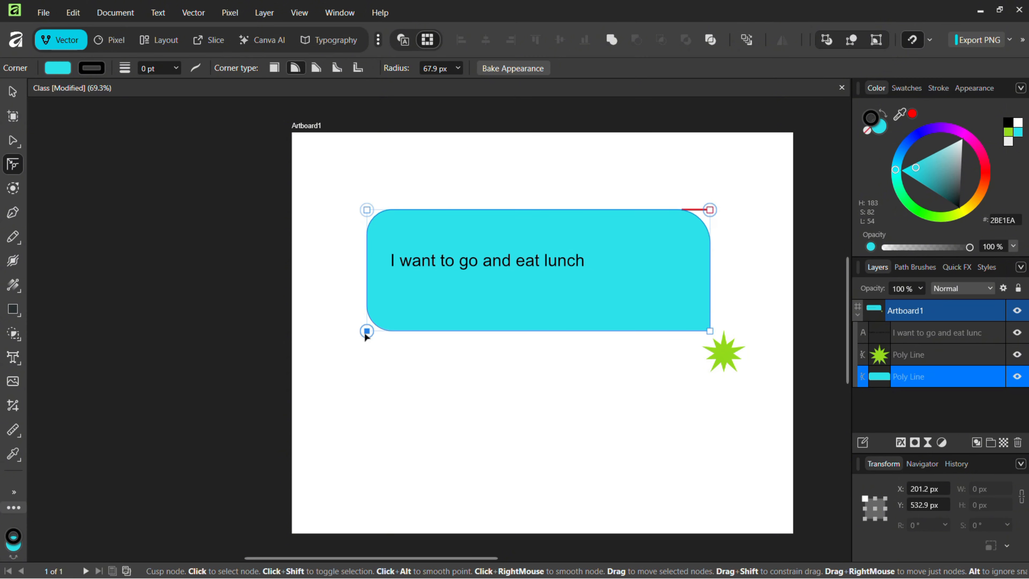
click(404, 179)
click(404, 215)
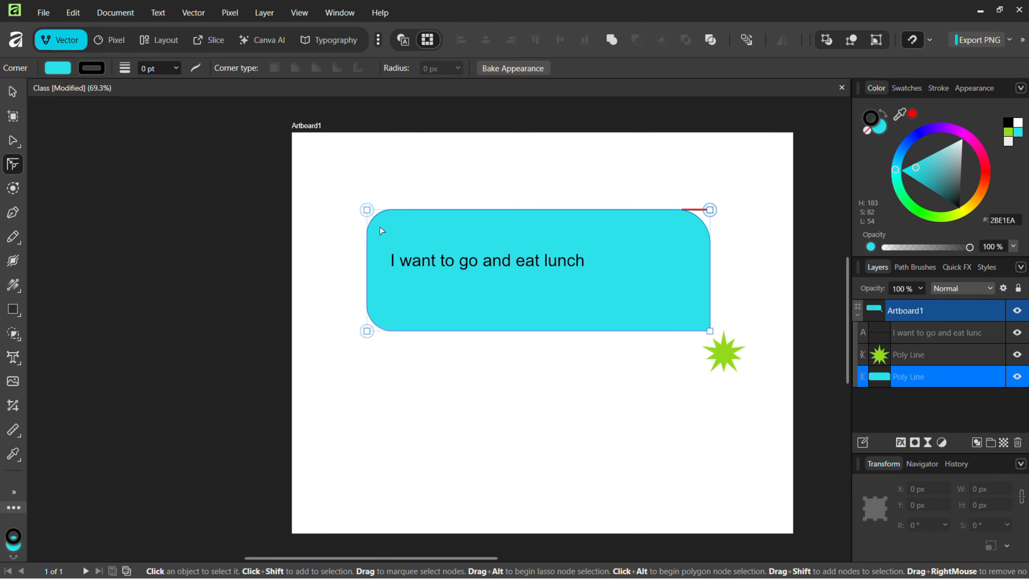
Step: Try the concave corner type on the cyan shape's top-left corner, and finally make that corner straight
click(367, 210)
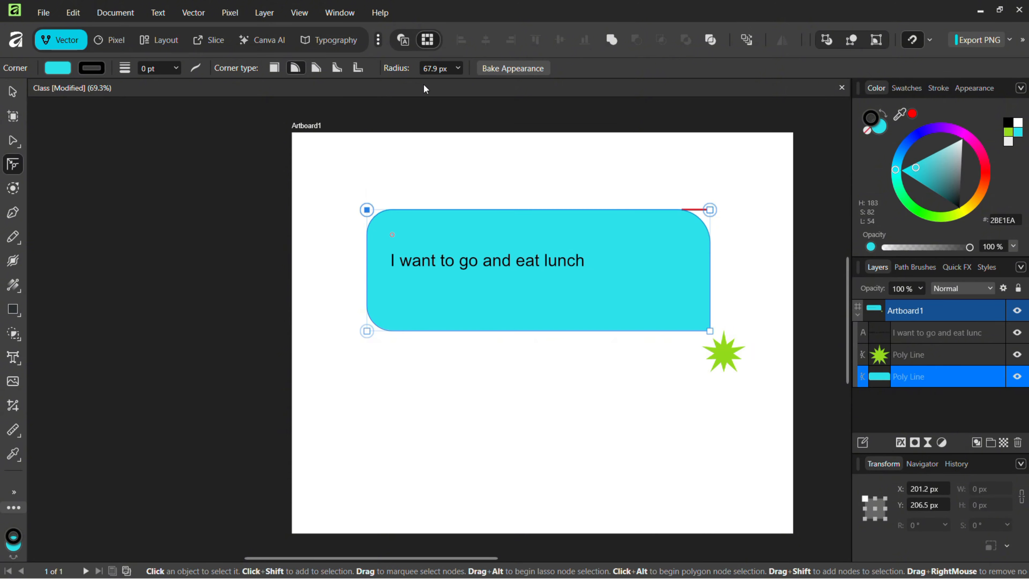
click(336, 74)
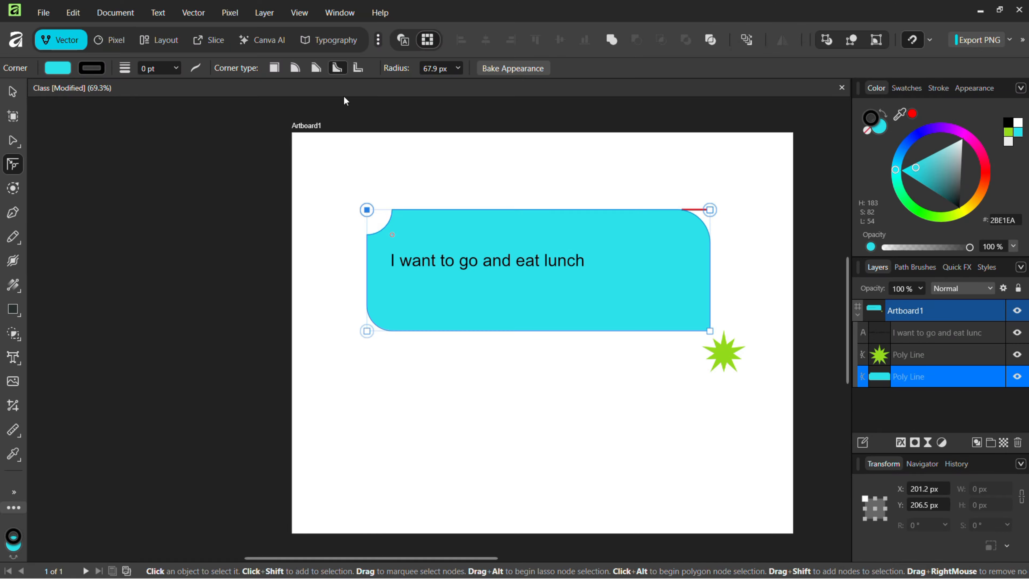
click(316, 74)
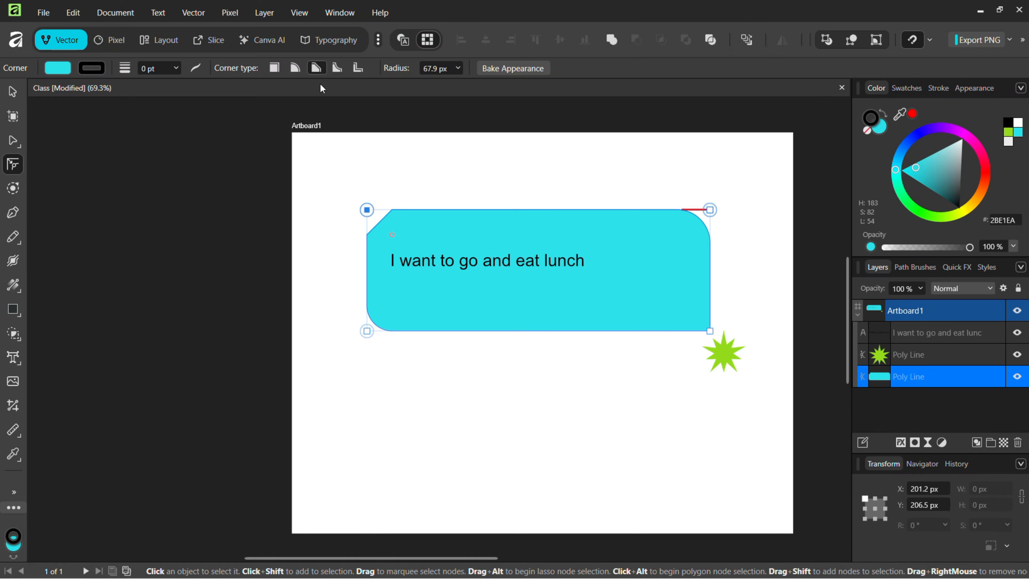
Step: Remove the rounding from the cyan shape's bottom-left corner so that it is a plain sharp corner
click(365, 337)
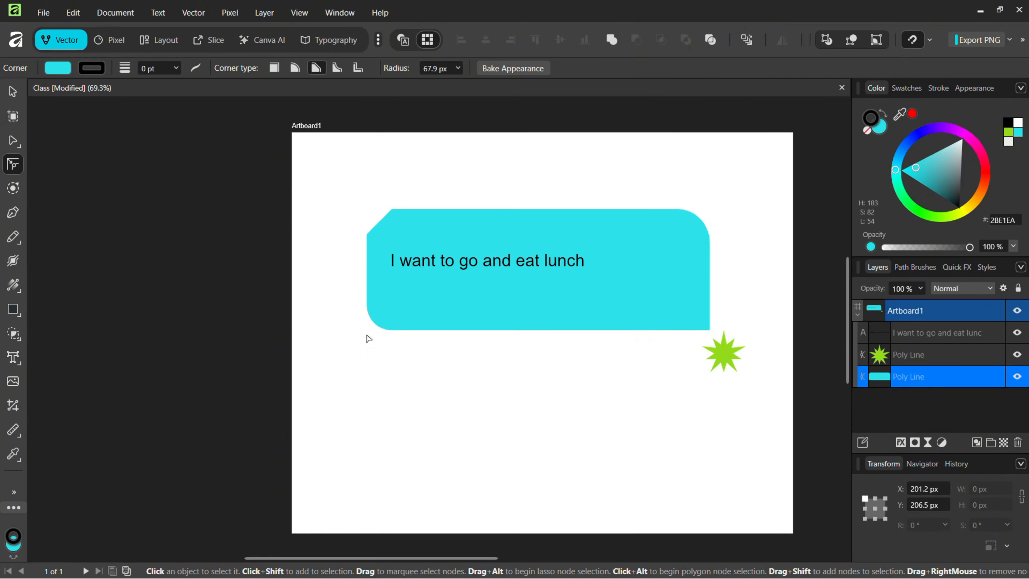
click(399, 304)
click(366, 331)
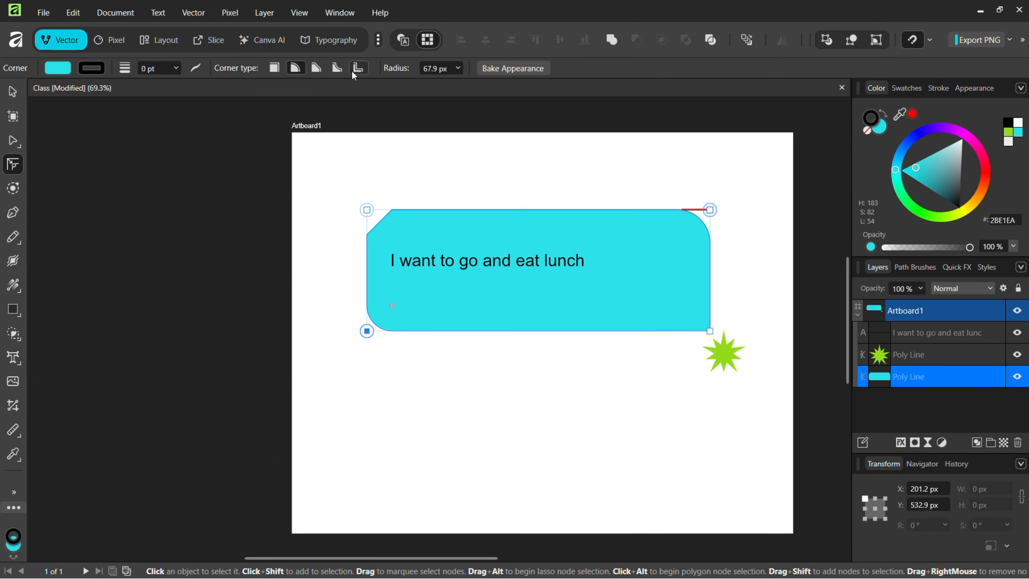
click(278, 67)
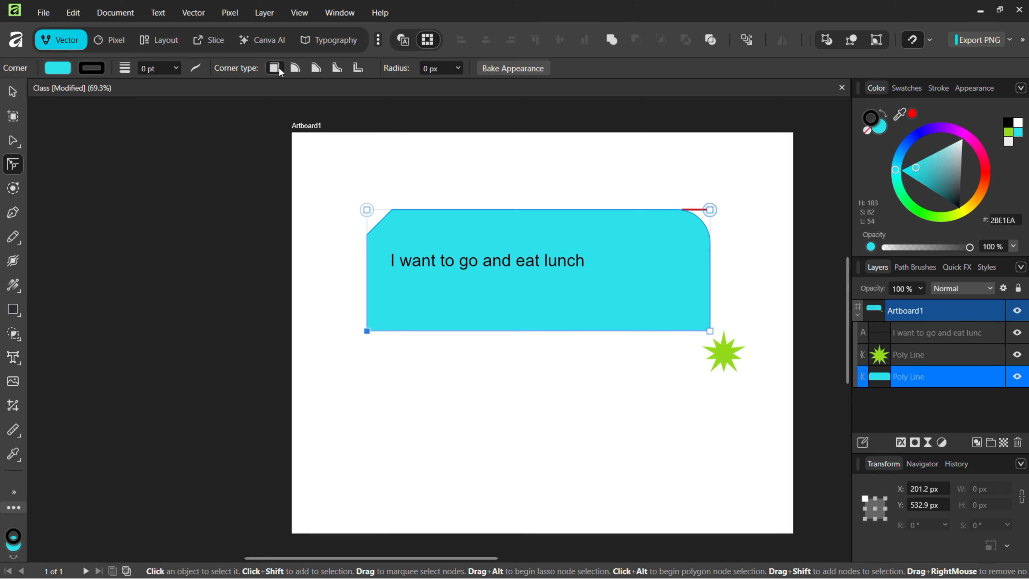
Step: Give the cyan shape's top-right corner a square cutout and round its bottom-right corner to a radius of about 89.5 px
click(712, 211)
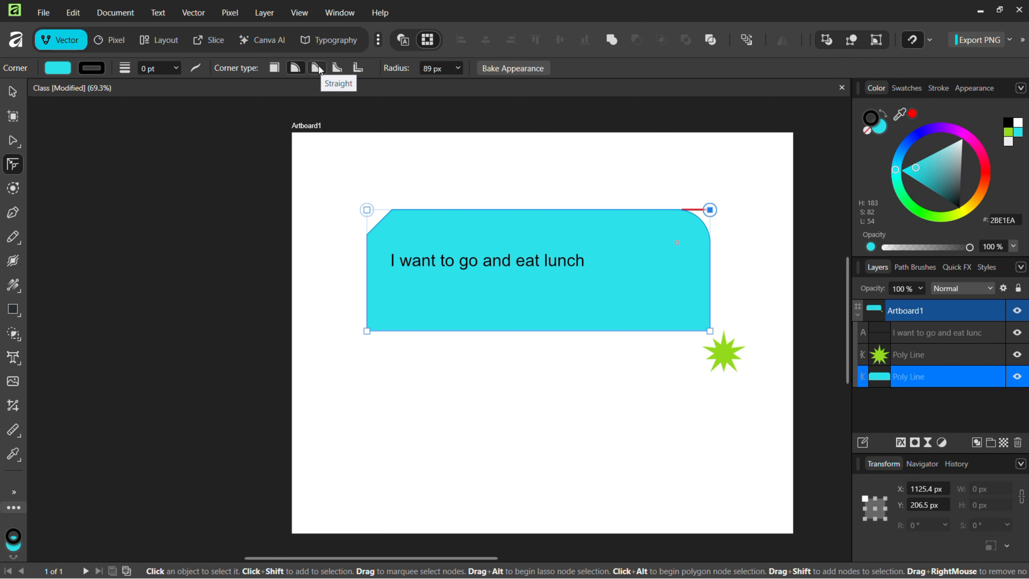
click(357, 68)
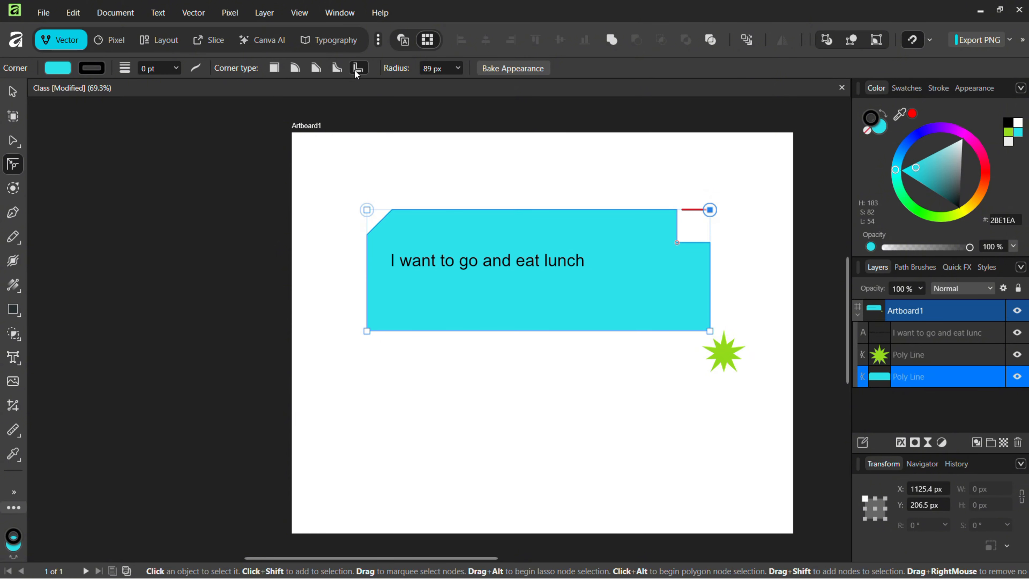
click(709, 331)
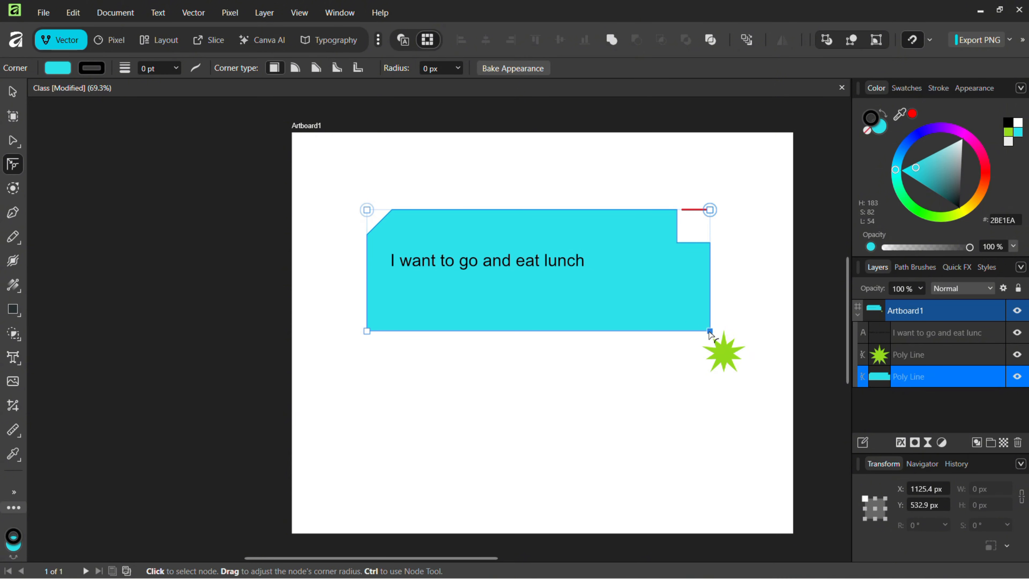
click(295, 68)
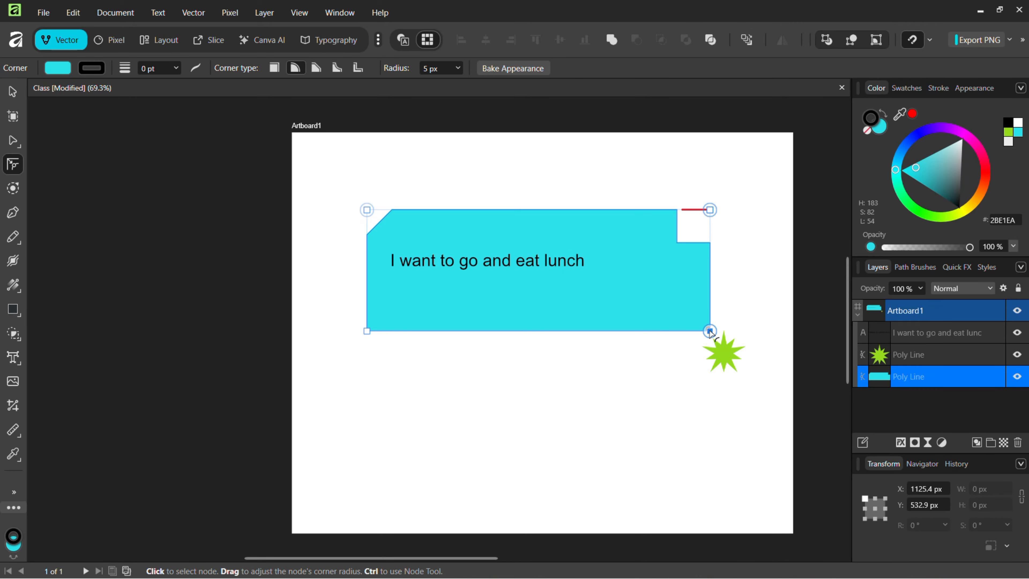
drag(710, 330, 666, 306)
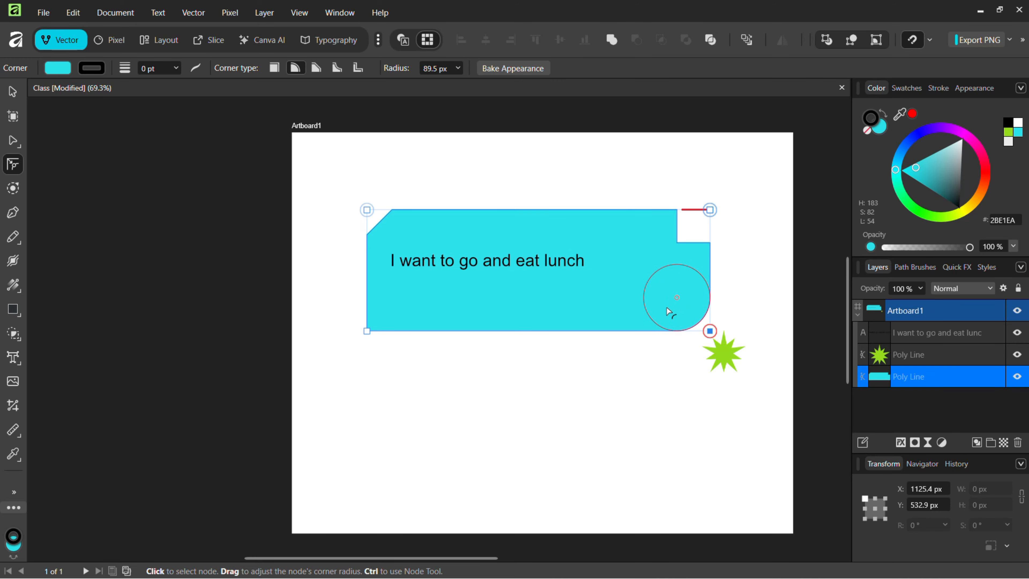
click(656, 350)
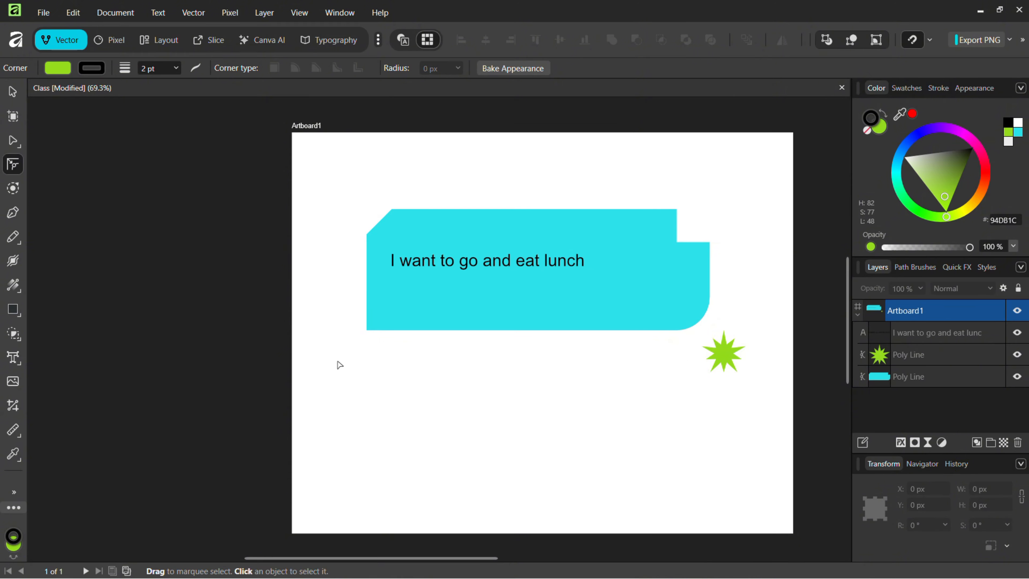
click(484, 293)
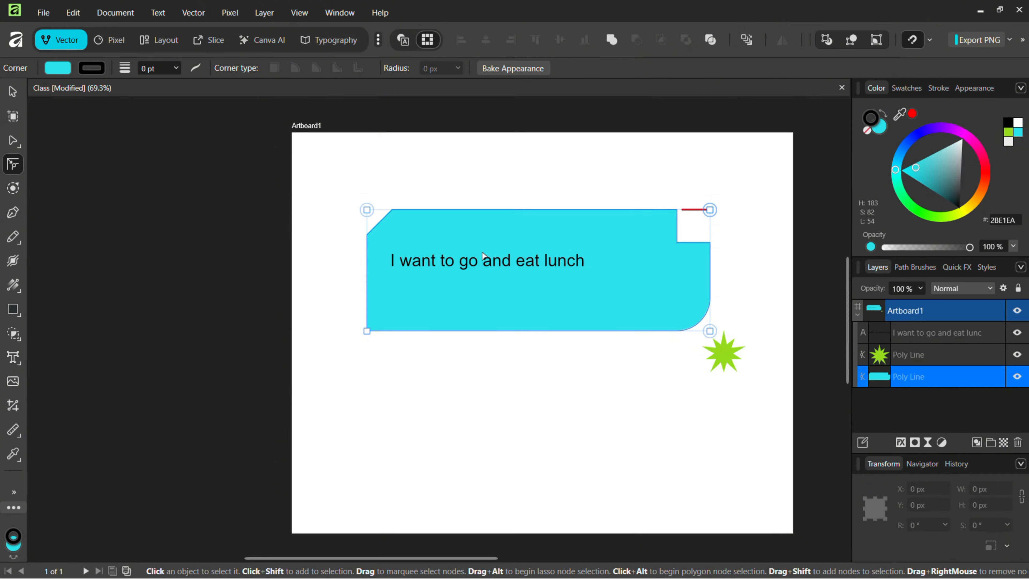
key(j)
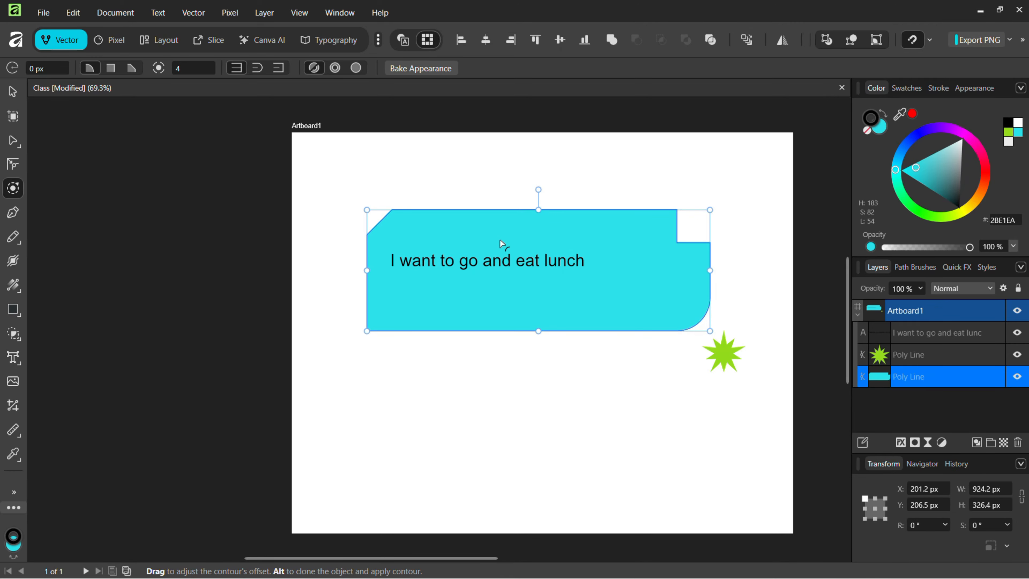
click(11, 169)
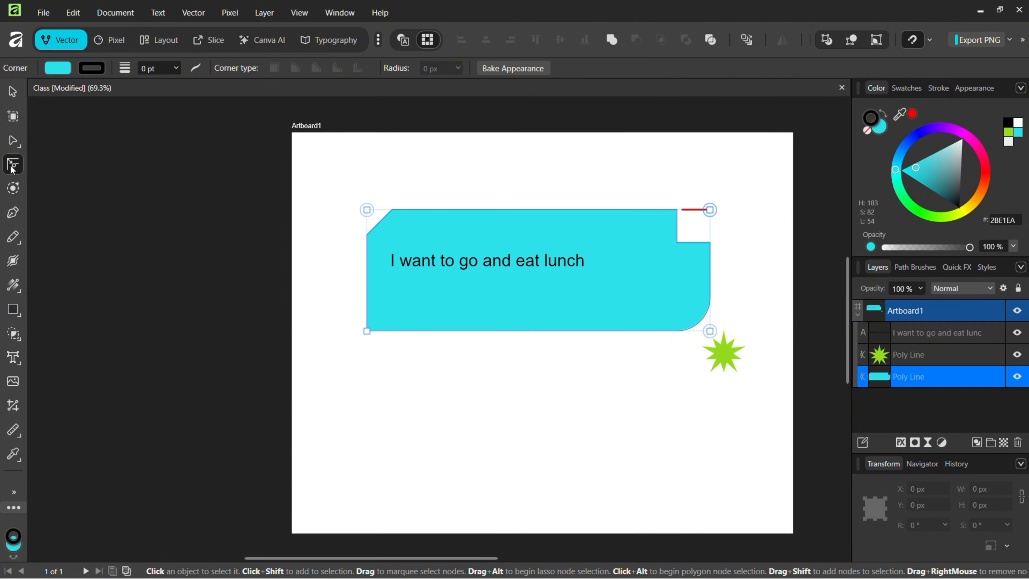
right_click(24, 152)
click(34, 120)
click(375, 259)
click(378, 260)
Step: Undo all edits back to before the cyan shape and star were moved down the artboard, including the text and corner changes
key(ctrl+z)
key(ctrl+z)
key(ctrl+z)
key(ctrl+z)
key(ctrl+z)
key(ctrl+z)
key(ctrl+z)
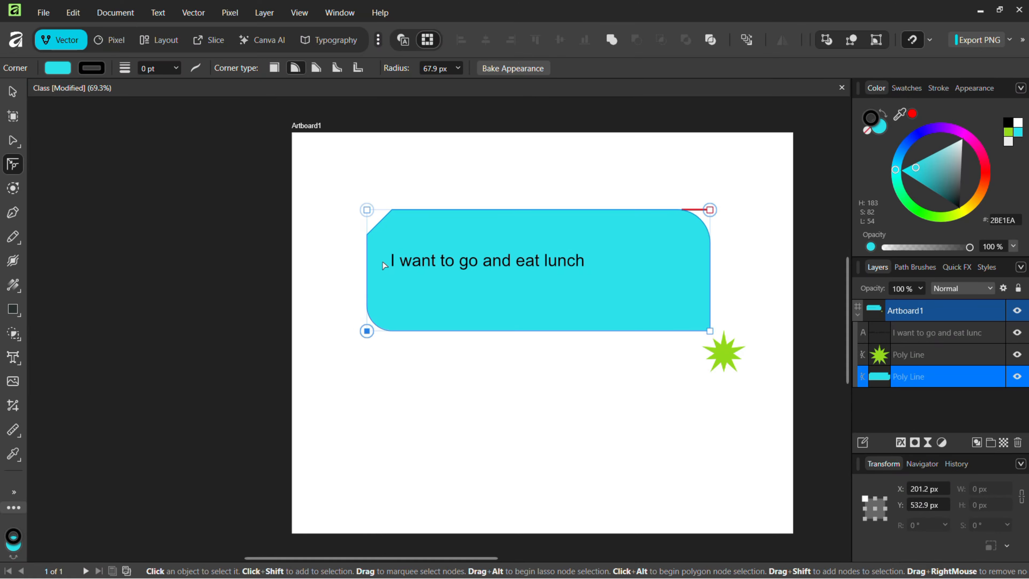
key(ctrl+z)
key(ctrl+z)
key(ctrl+z)
key(ctrl+z)
key(ctrl+z)
key(ctrl+z)
key(ctrl+z)
key(ctrl+z)
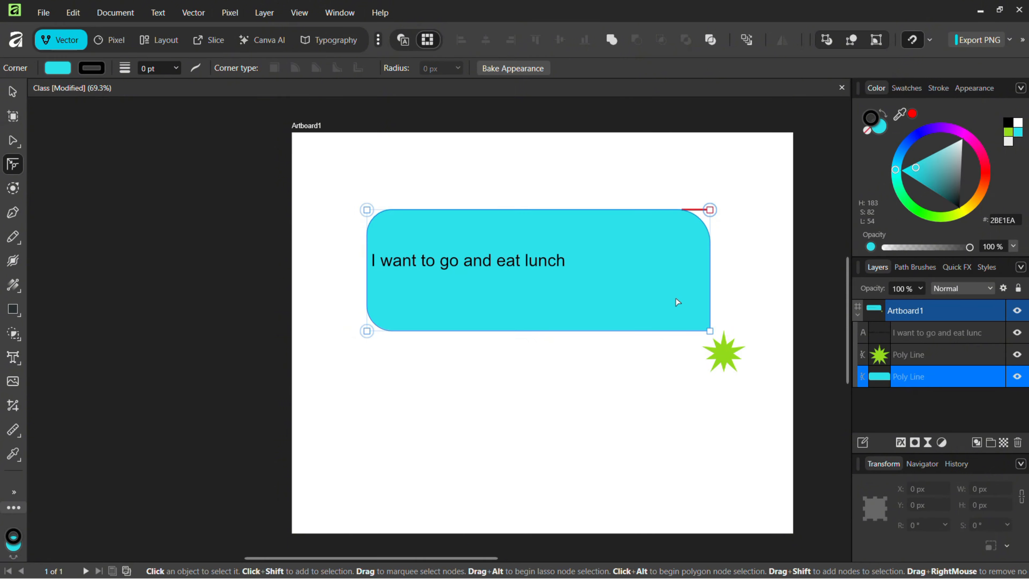
key(ctrl+z)
key(ctrl+z)
key(ctrl+z)
key(ctrl+z)
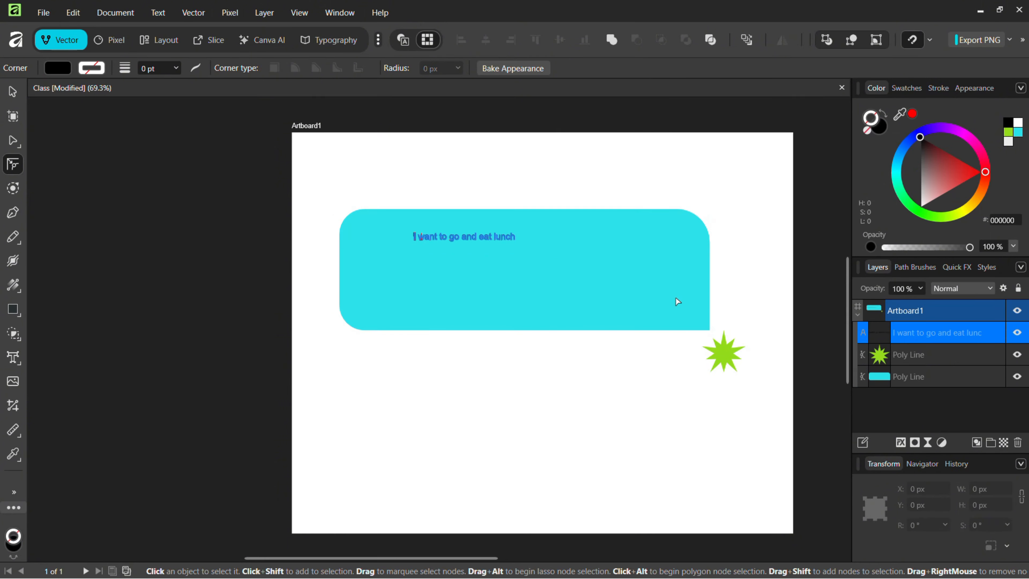
key(ctrl+z)
key(ctrl+z)
key(ctrl+z)
key(ctrl+z)
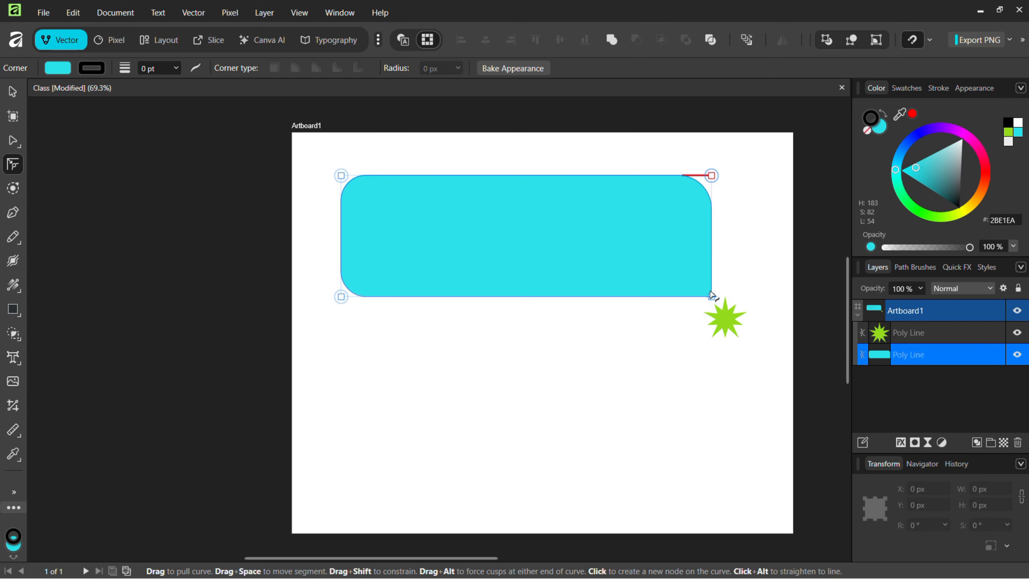
Step: Continue undoing edits until the cyan shape regains its earlier tall size and the enlarged star sits in its upper-left area
key(ctrl+z)
key(ctrl+z)
key(ctrl+z)
key(ctrl+z)
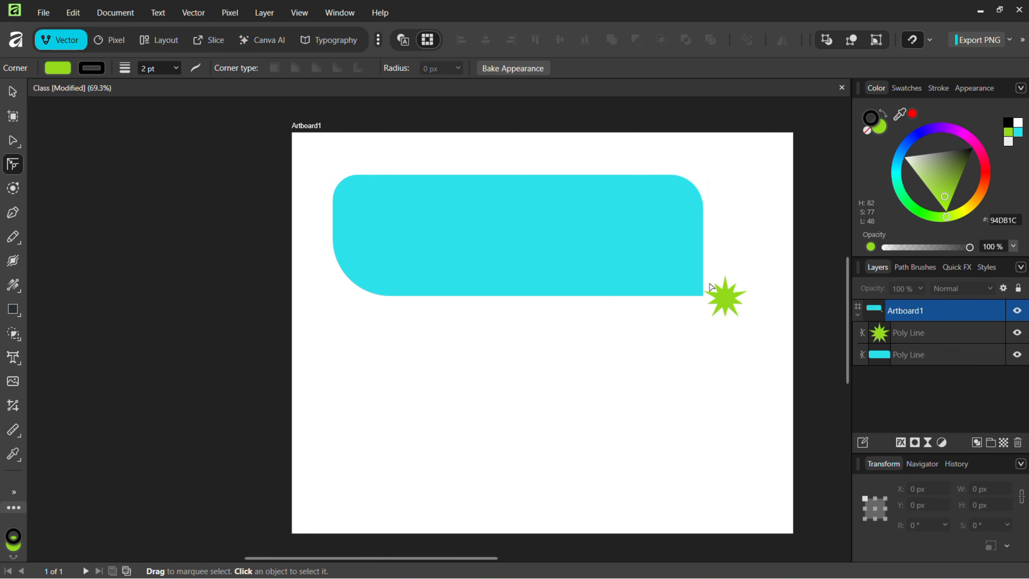
key(ctrl+z)
key(ctrl+z)
key(ctrl+z)
key(ctrl+z)
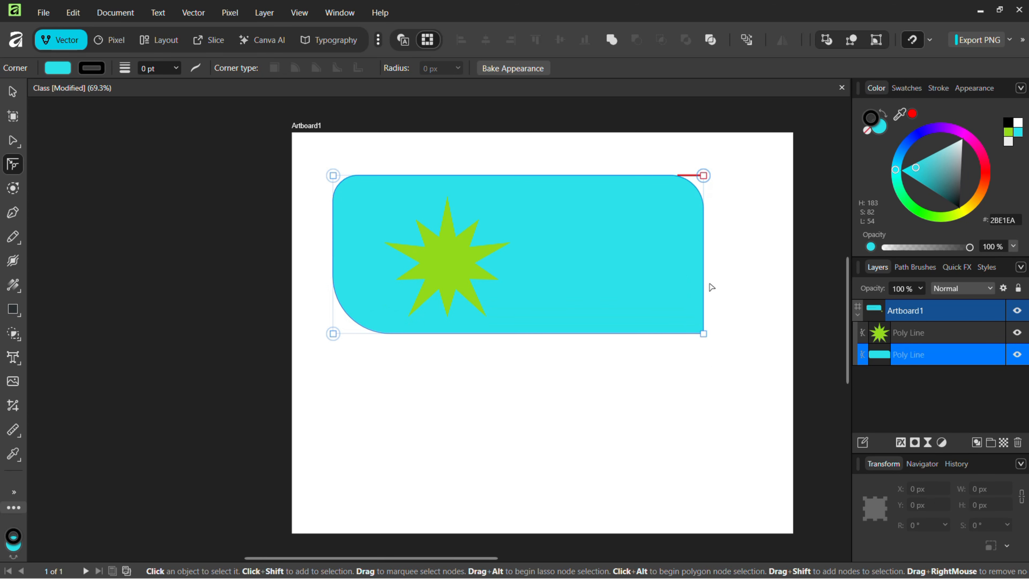
key(ctrl+z)
key(ctrl+z)
Step: Remove the rounding from the tall cyan shape's bottom-left corner, bringing its radius to 0 px
click(424, 269)
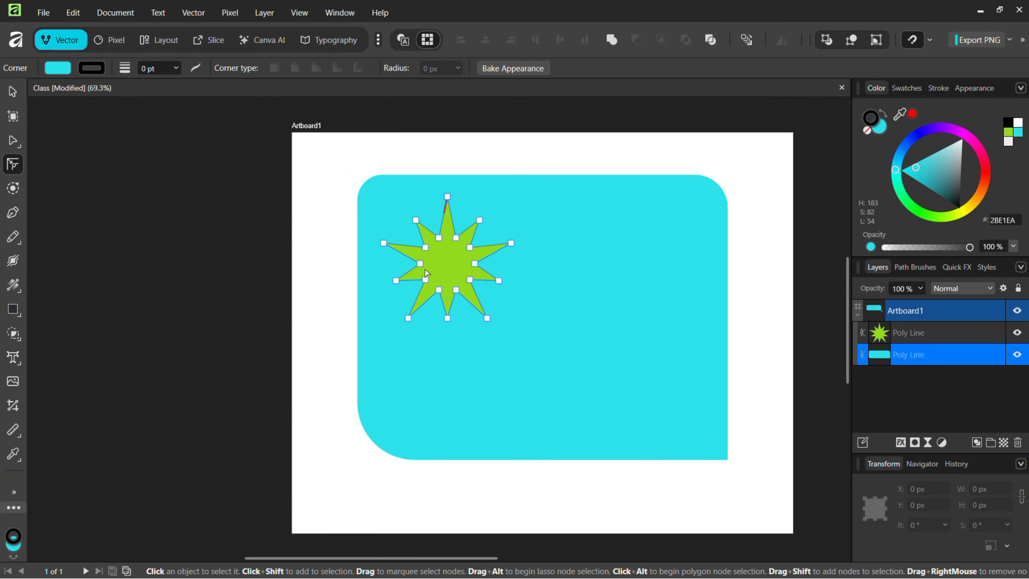
click(491, 298)
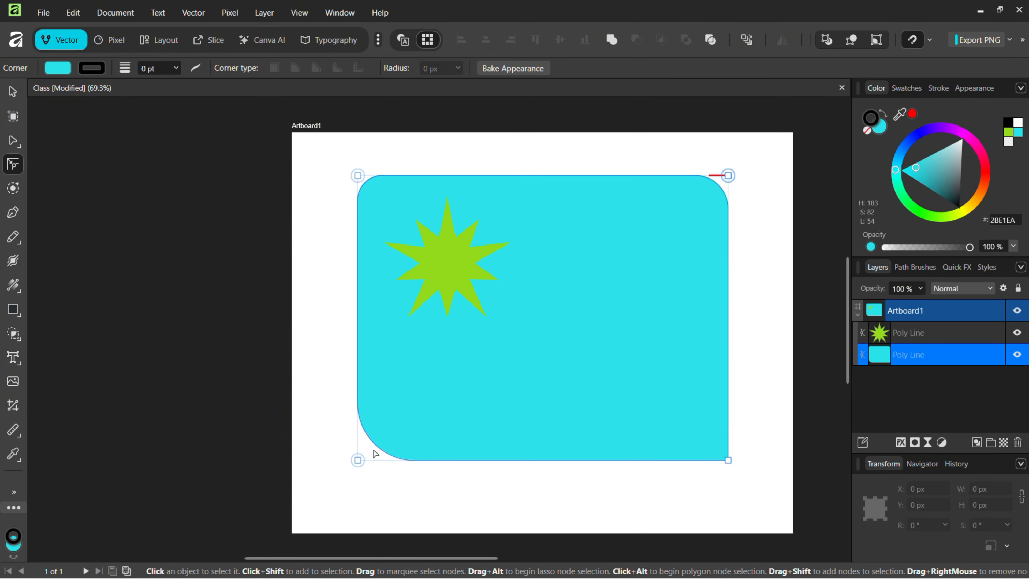
click(358, 459)
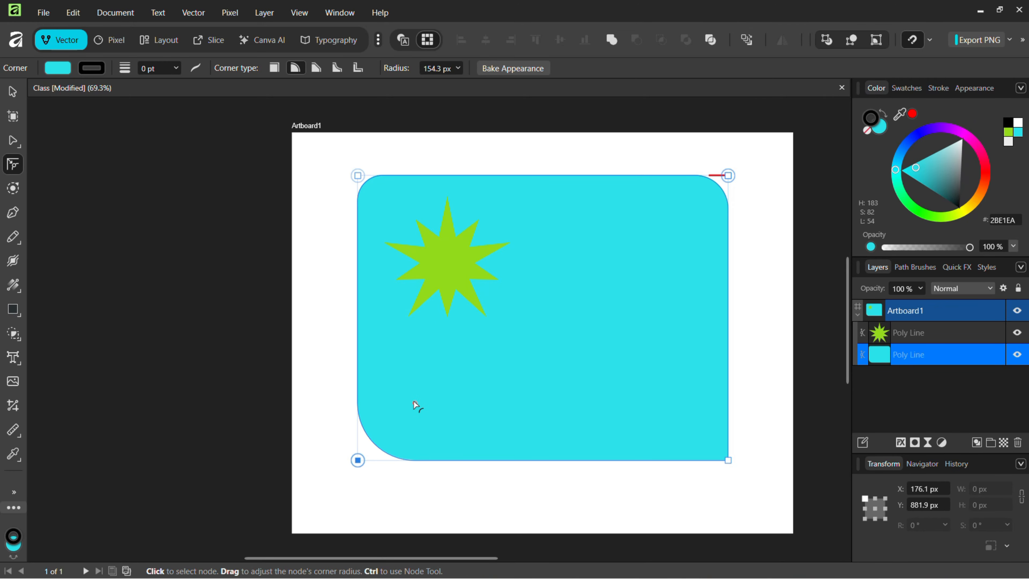
drag(377, 427, 351, 460)
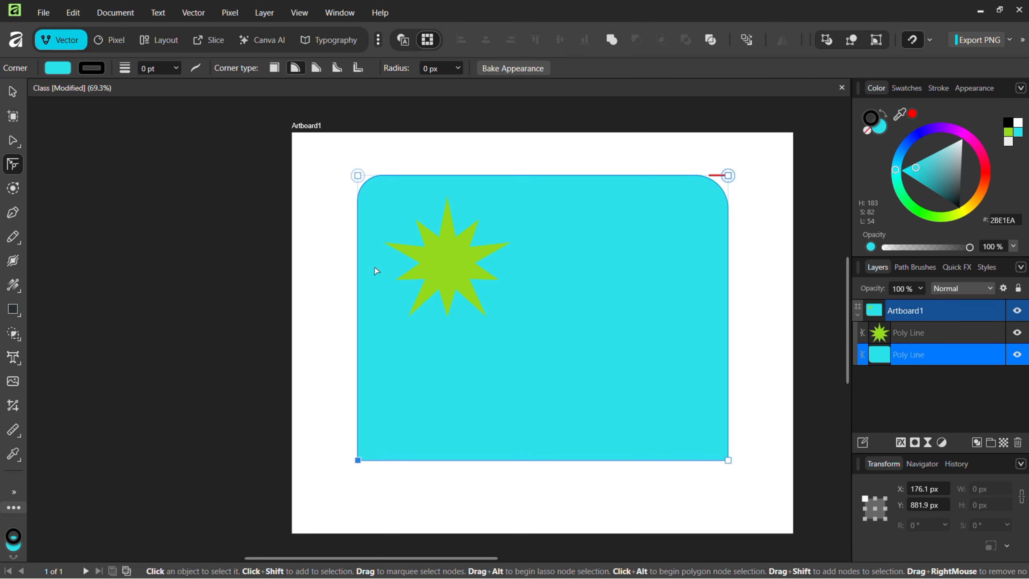
Step: Set the radius of the cyan shape's top-left and top-right corners to 0 px to make them sharp
click(354, 179)
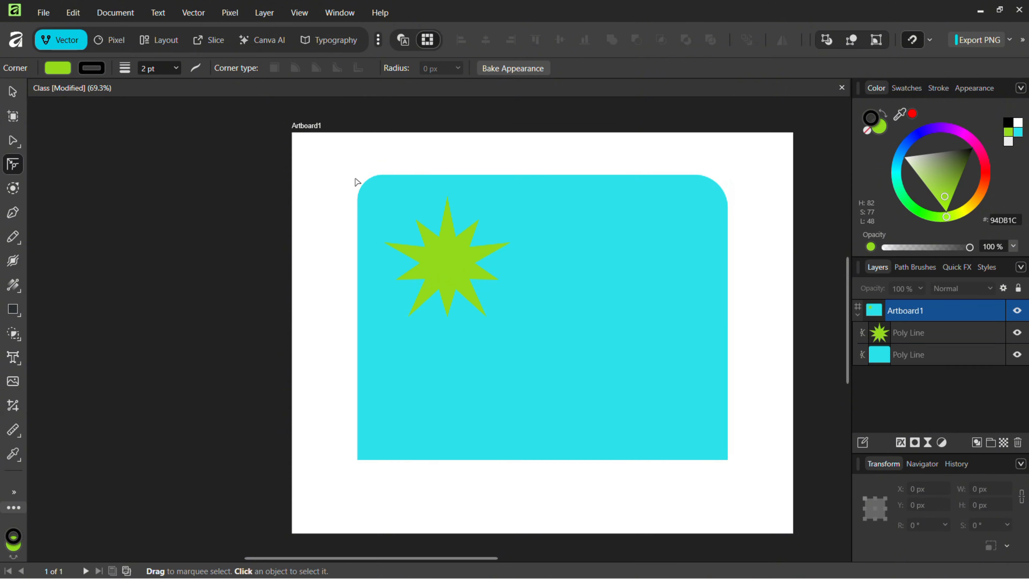
click(370, 204)
click(360, 179)
click(390, 190)
click(358, 175)
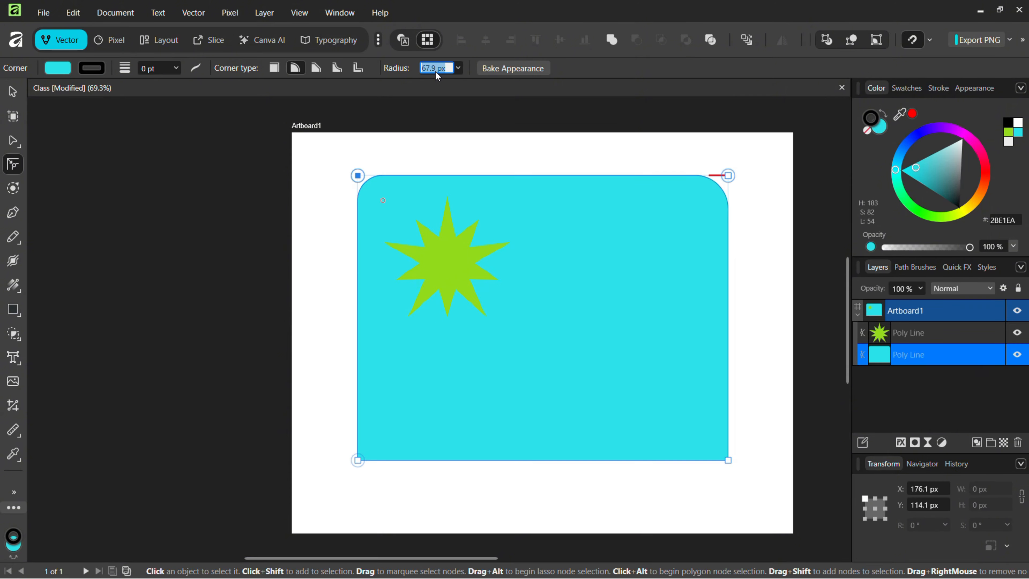
click(728, 176)
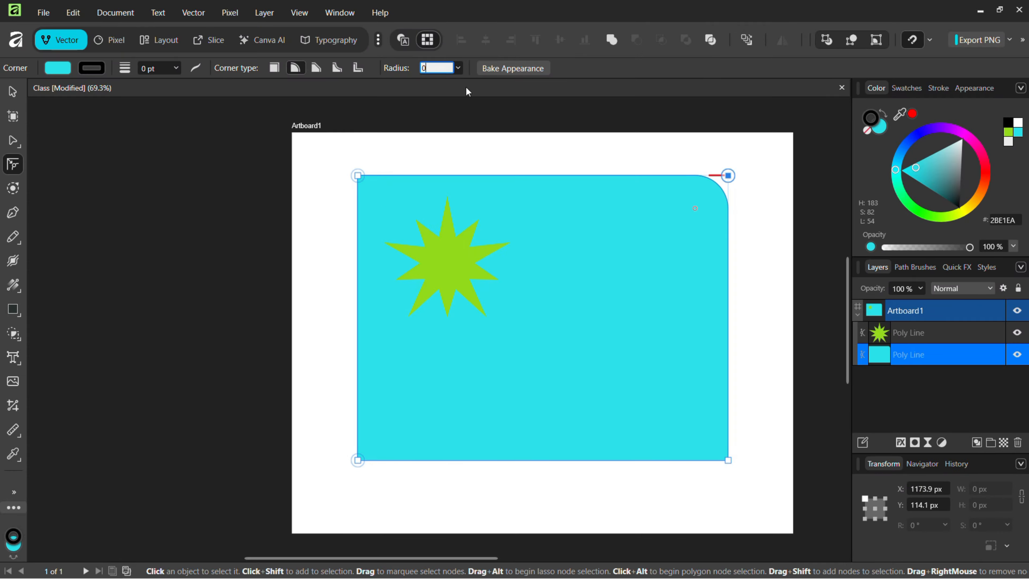
key(Return)
click(616, 268)
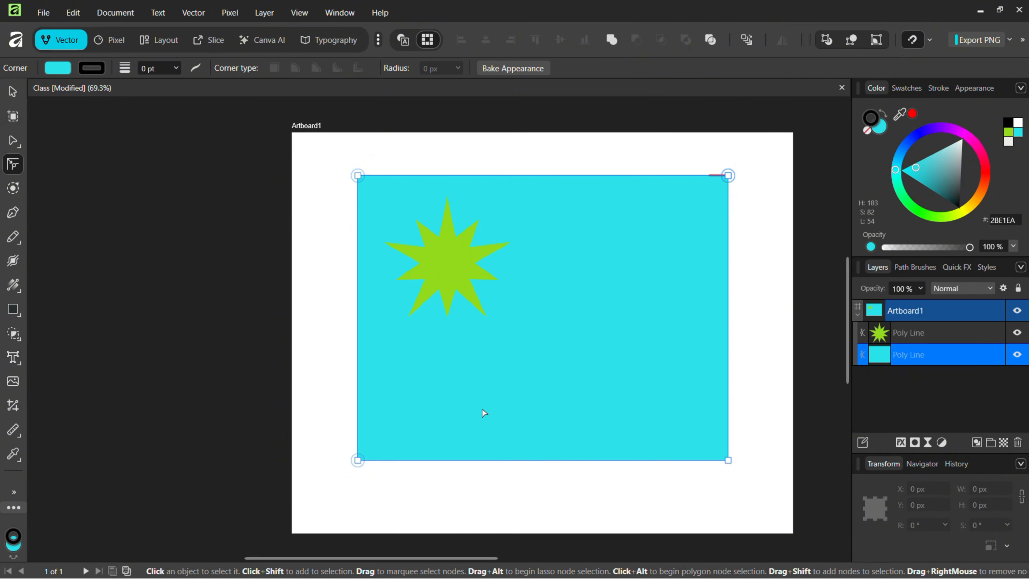
Step: Give the cyan rectangle a 2 pt outline and delete the green star
click(12, 92)
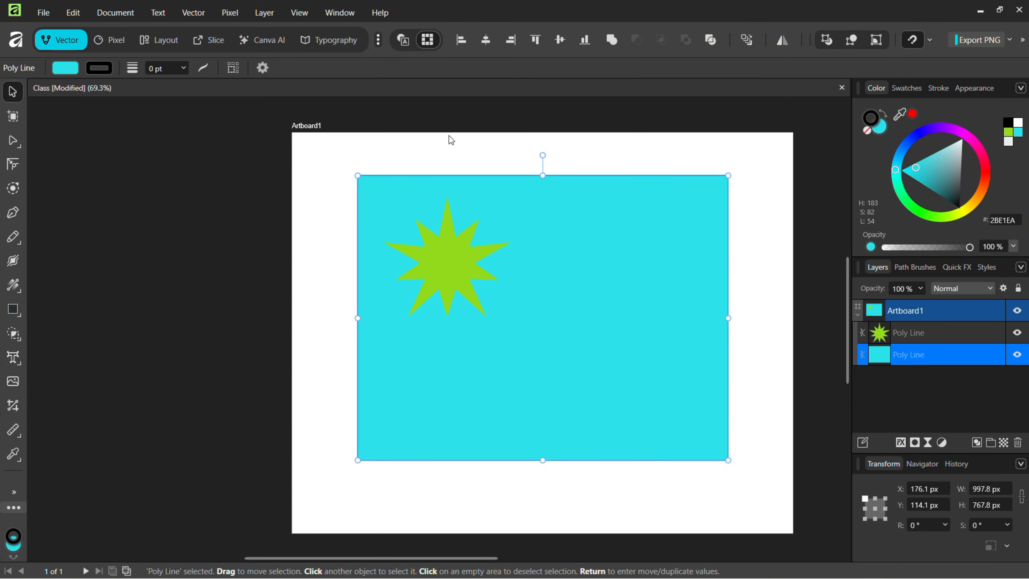
click(166, 68)
text(2)
key(Return)
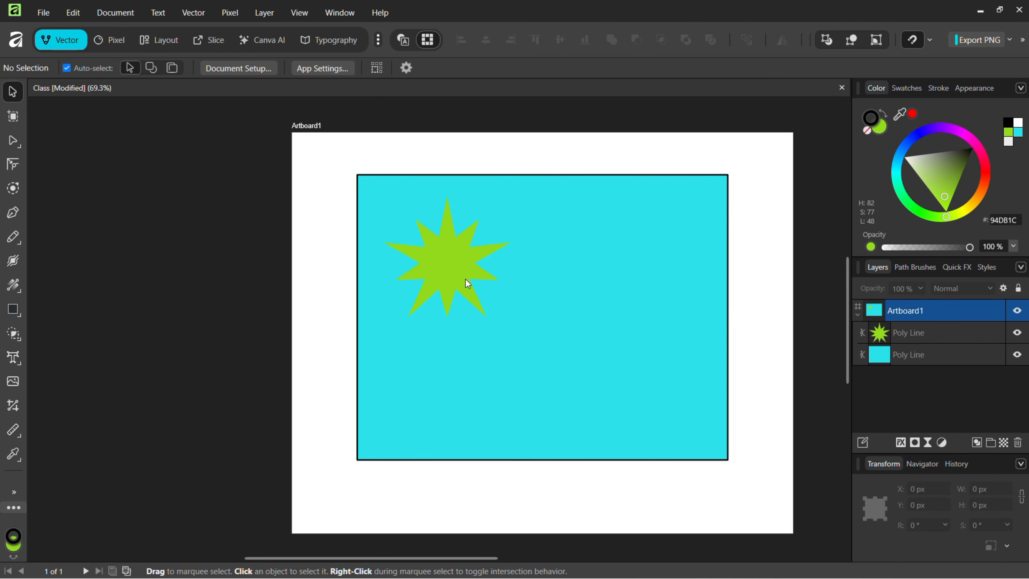
click(470, 282)
key(Delete)
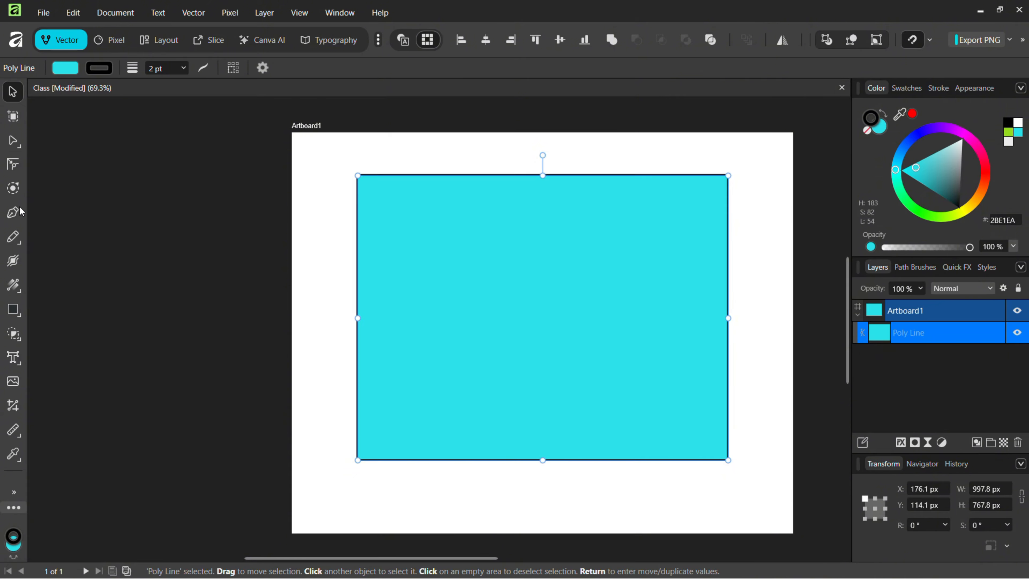
Step: Use the Contour tool to offset the cyan rectangle outward about 76.5 px, inward about 73.6 px, and finally outward about 66.4 px
click(13, 188)
drag(401, 238, 429, 268)
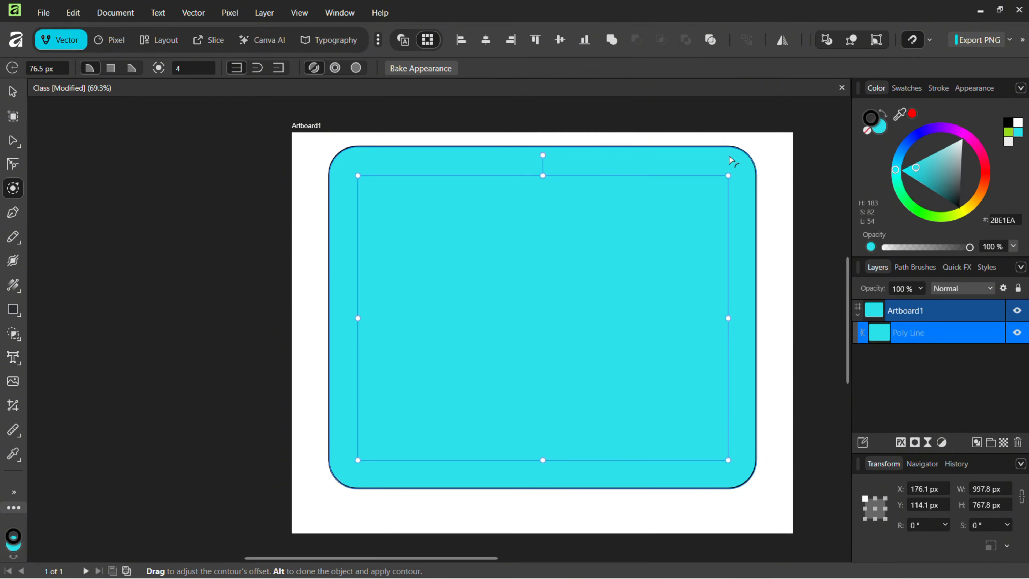
drag(691, 214, 622, 255)
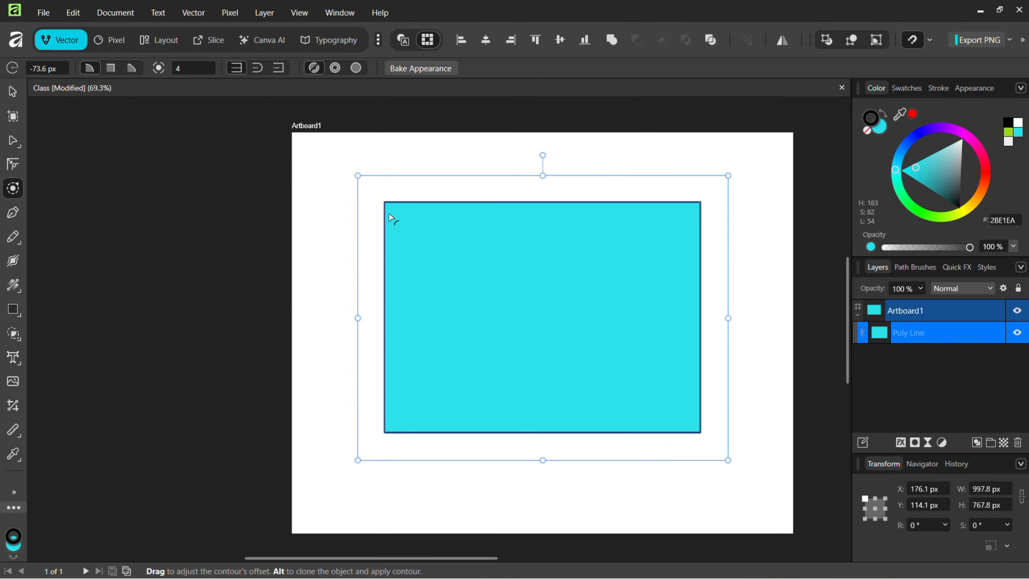
drag(599, 334, 633, 362)
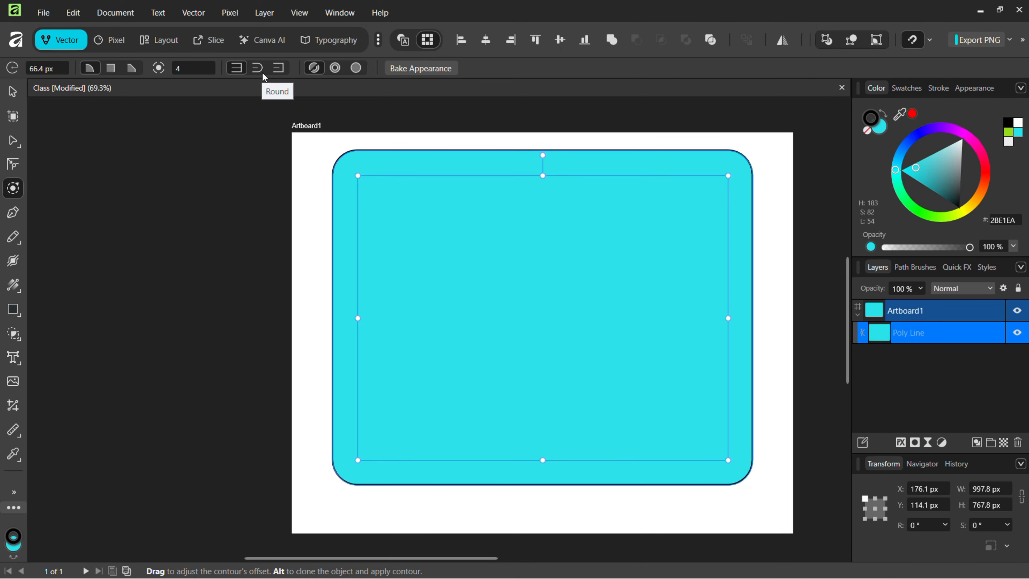
Step: Try the open contour type with an offset of about 67.8 px, and switch the contour to Force Closed
click(334, 72)
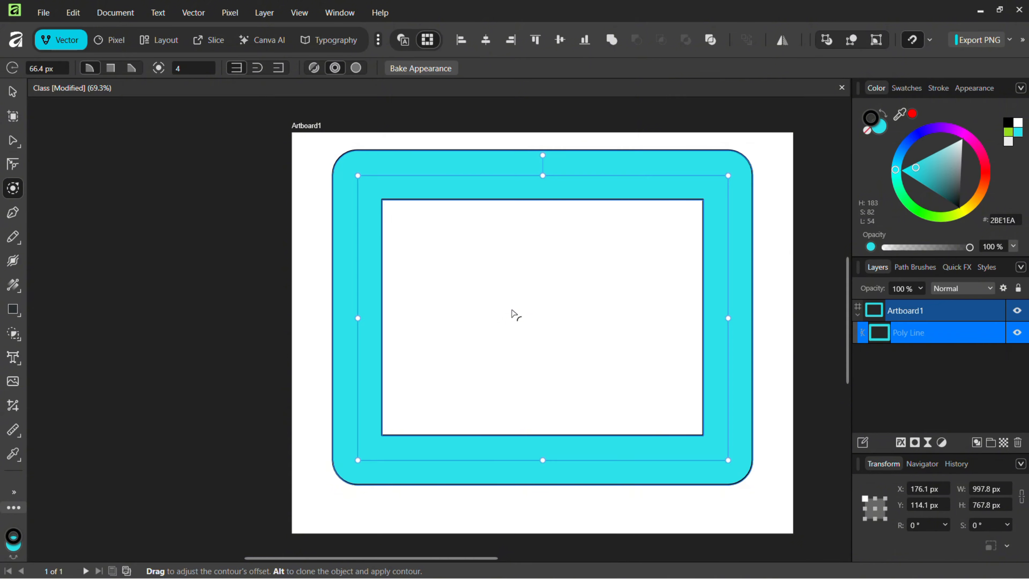
drag(511, 310, 483, 276)
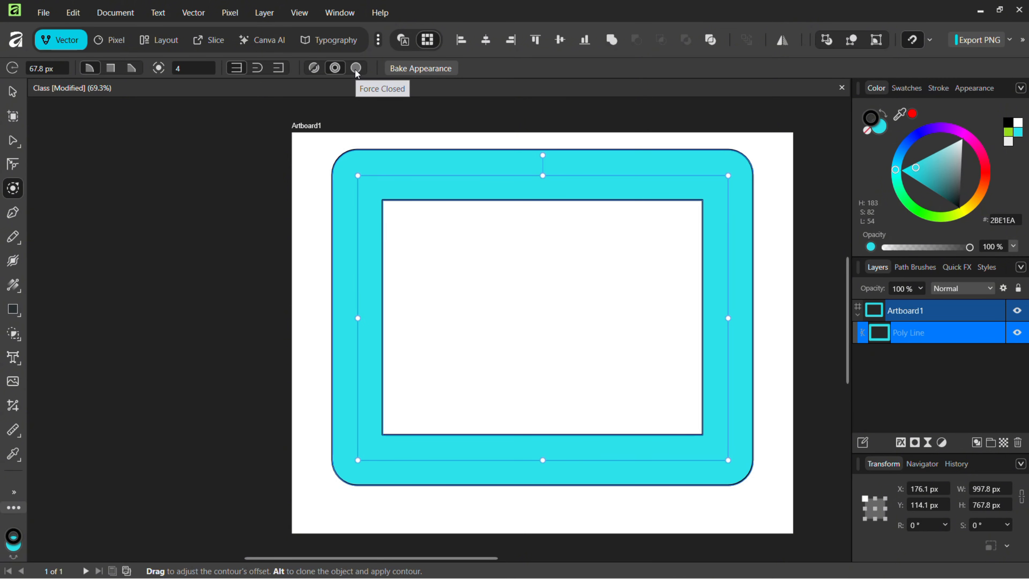
click(356, 71)
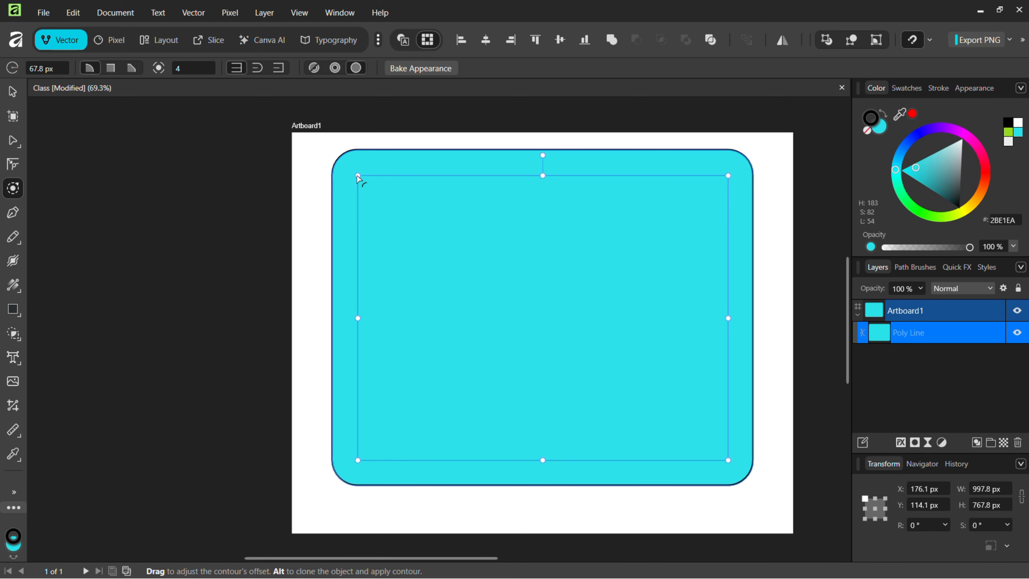
Step: Reduce the contour offset to about -2.9 px, restore the initial contour type and adjust the offset to about -1.4 px
drag(357, 177, 356, 212)
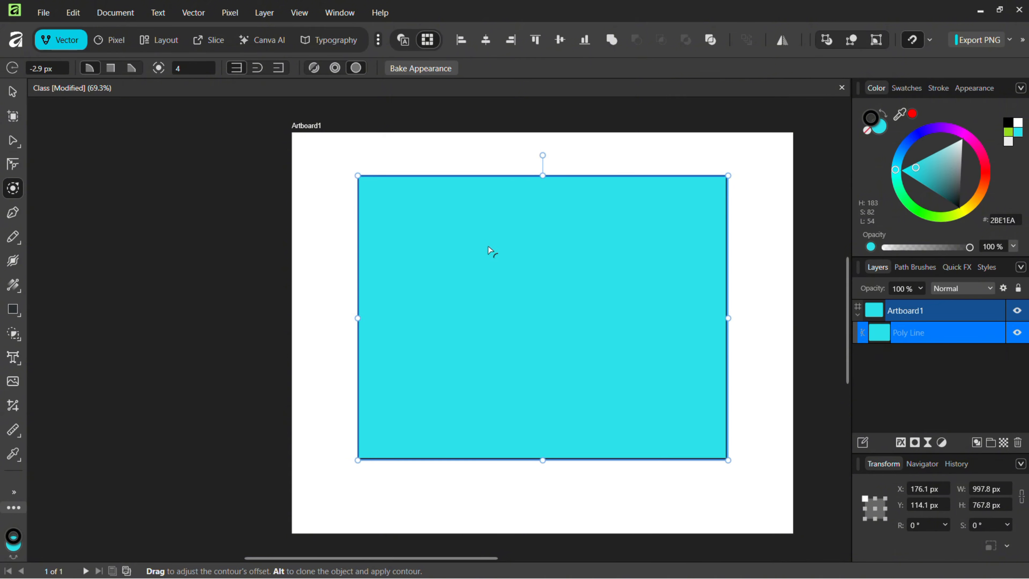
click(315, 73)
mouse_move(441, 248)
mouse_down()
mouse_move(518, 291)
mouse_move(434, 251)
mouse_up()
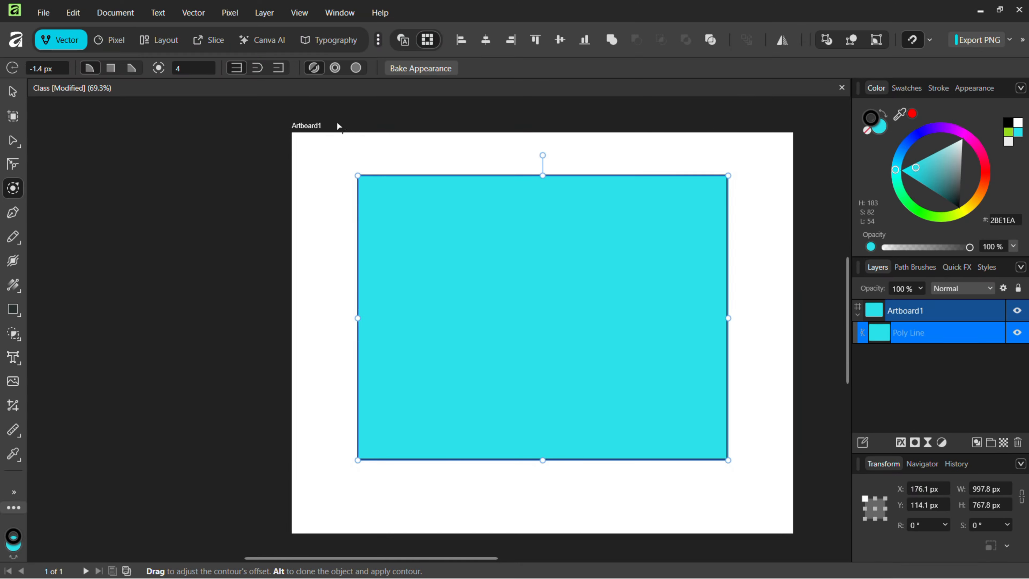
Step: Force the rectangle's contour open and widen its offset to about 112.6 px to form a hollow frame
click(335, 68)
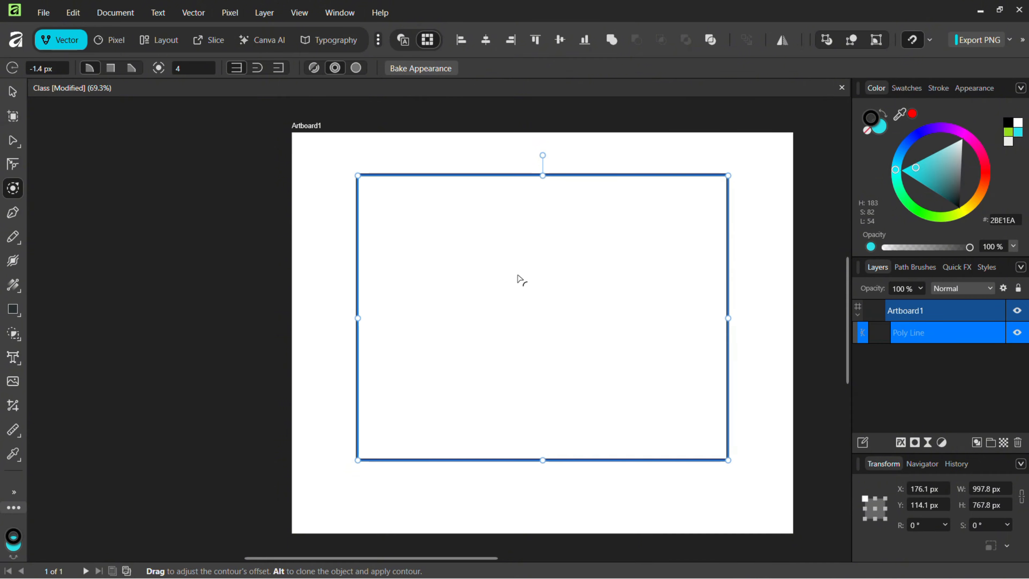
drag(519, 278, 553, 296)
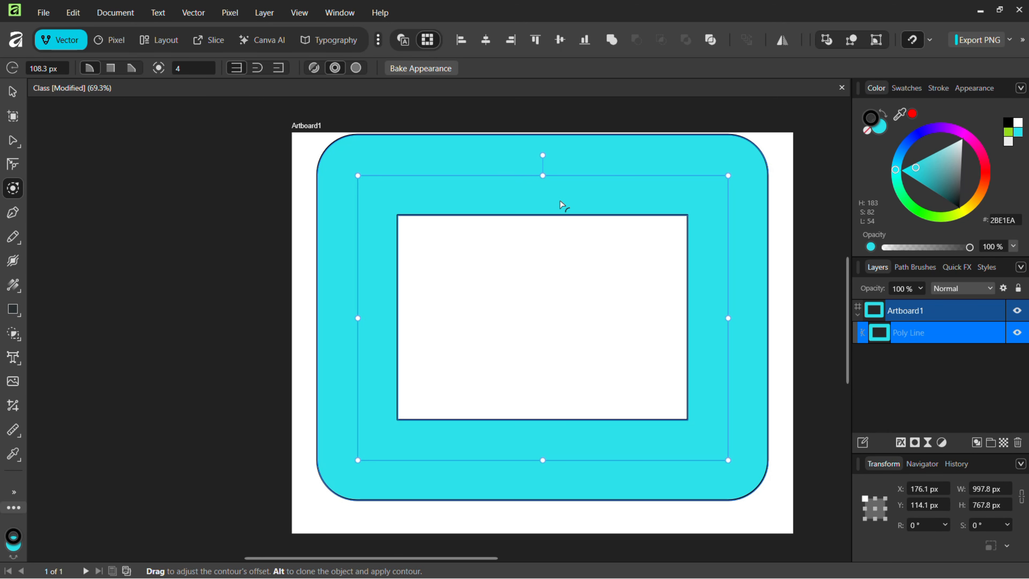
drag(563, 287, 565, 289)
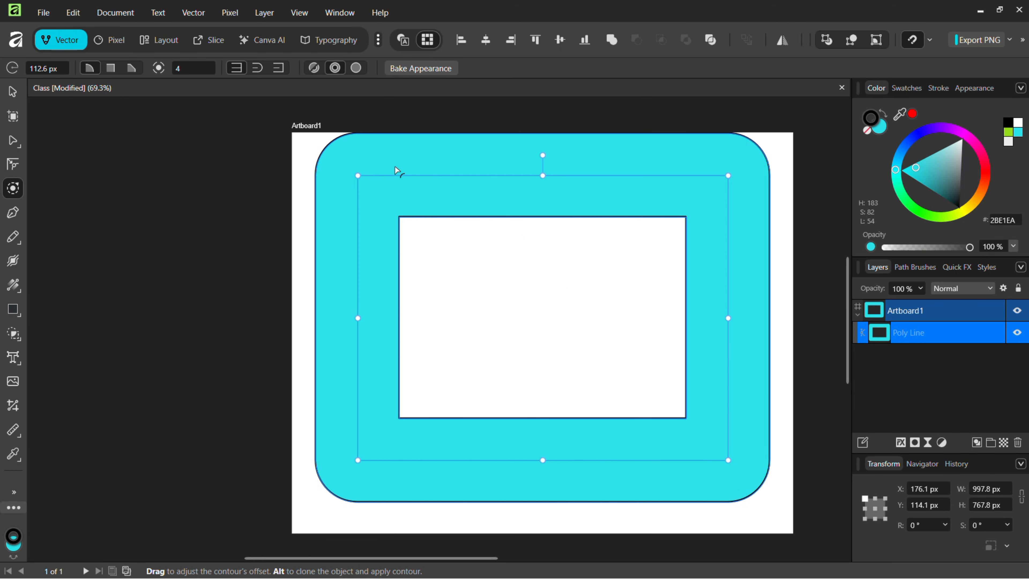